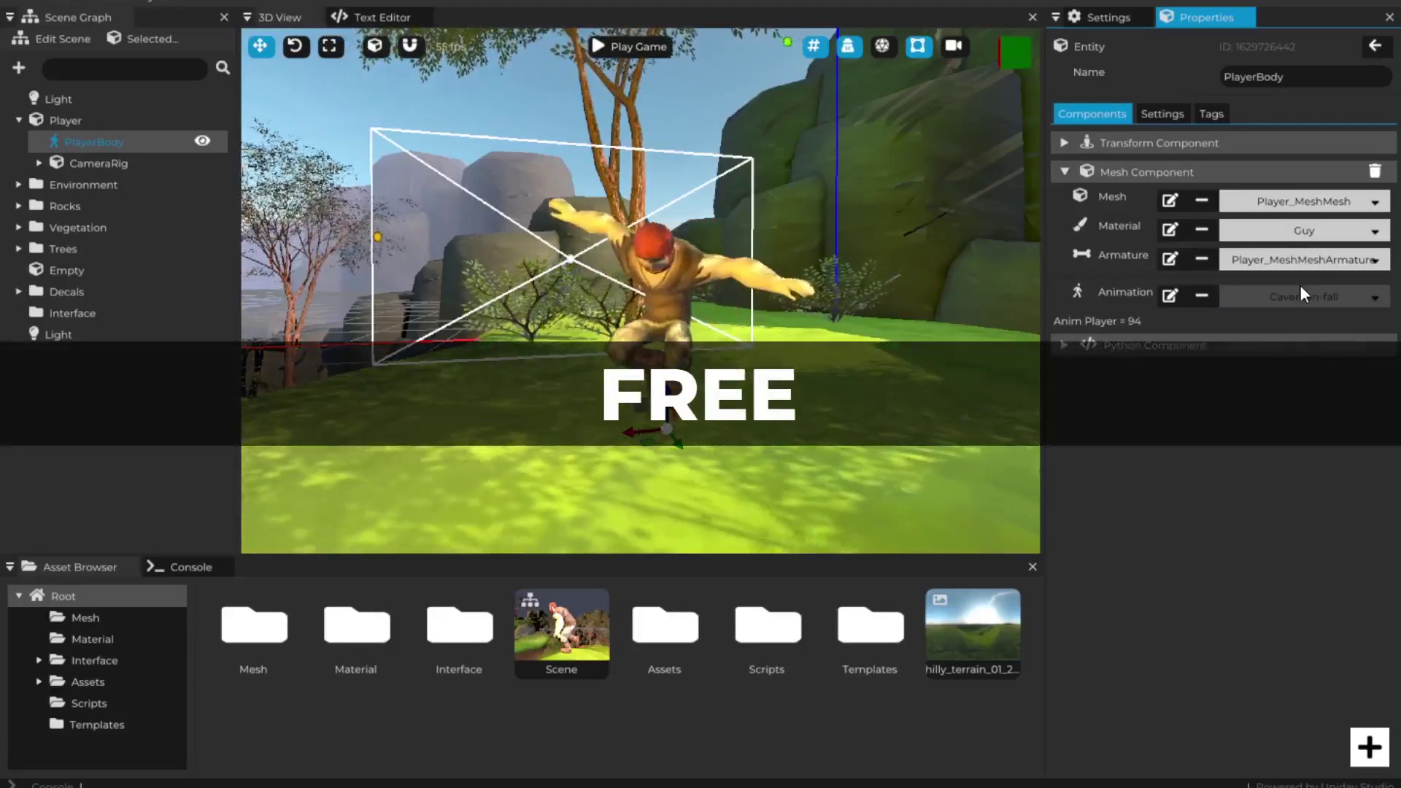
Step: Set PlayerBody's animation to Caveman-walk, view the walking character from another side, and save the project
left_click(1328, 326)
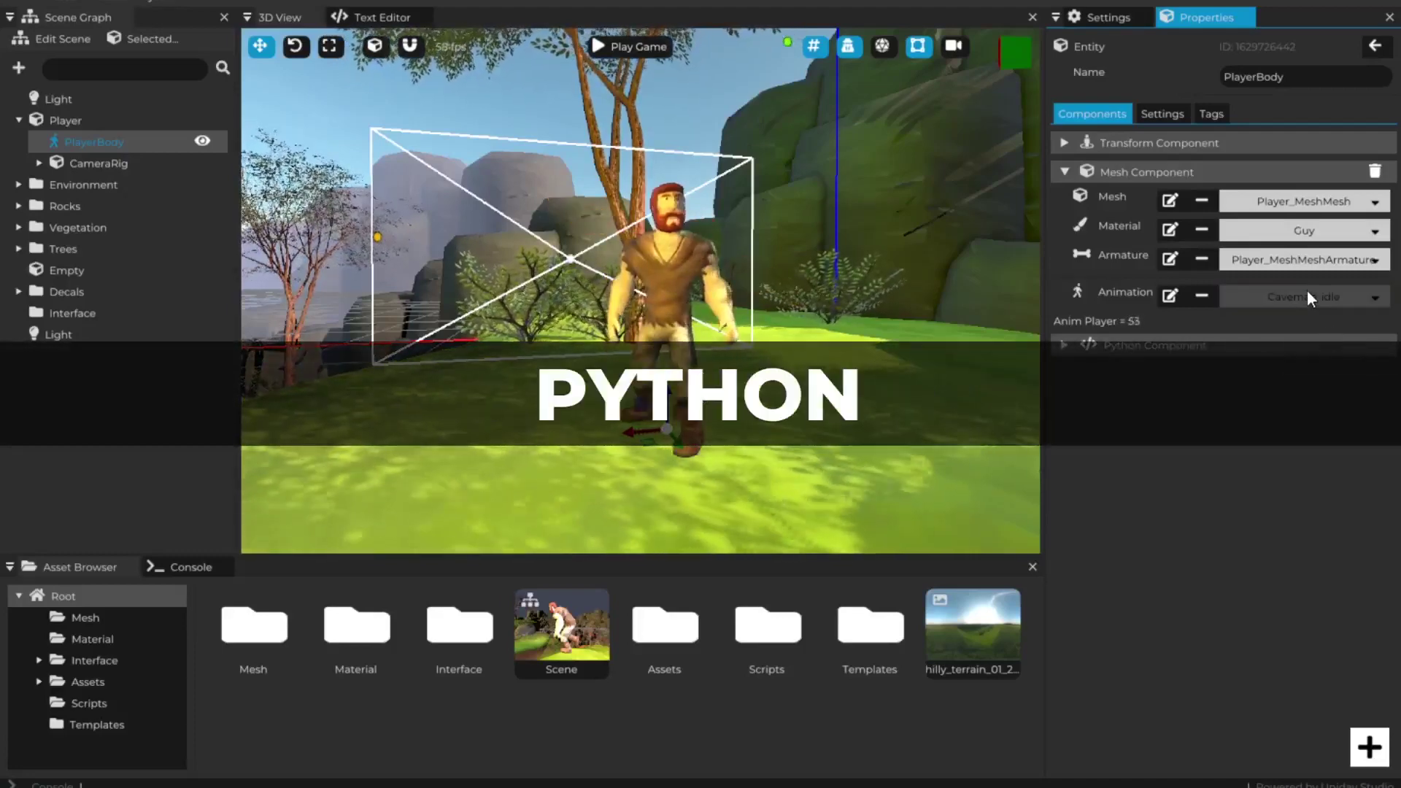
left_click(1307, 291)
left_click(1342, 358)
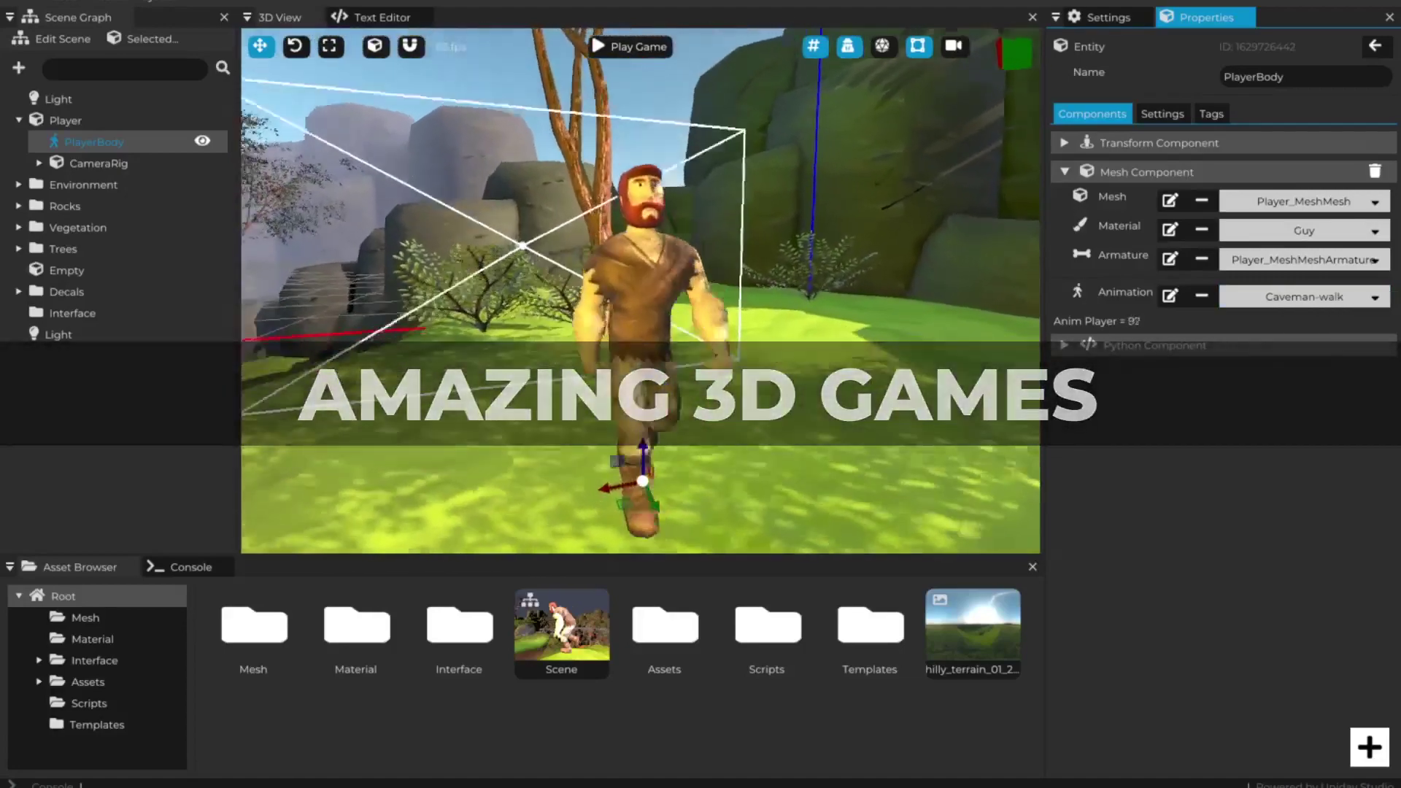
right_click_drag(701, 292, 497, 299)
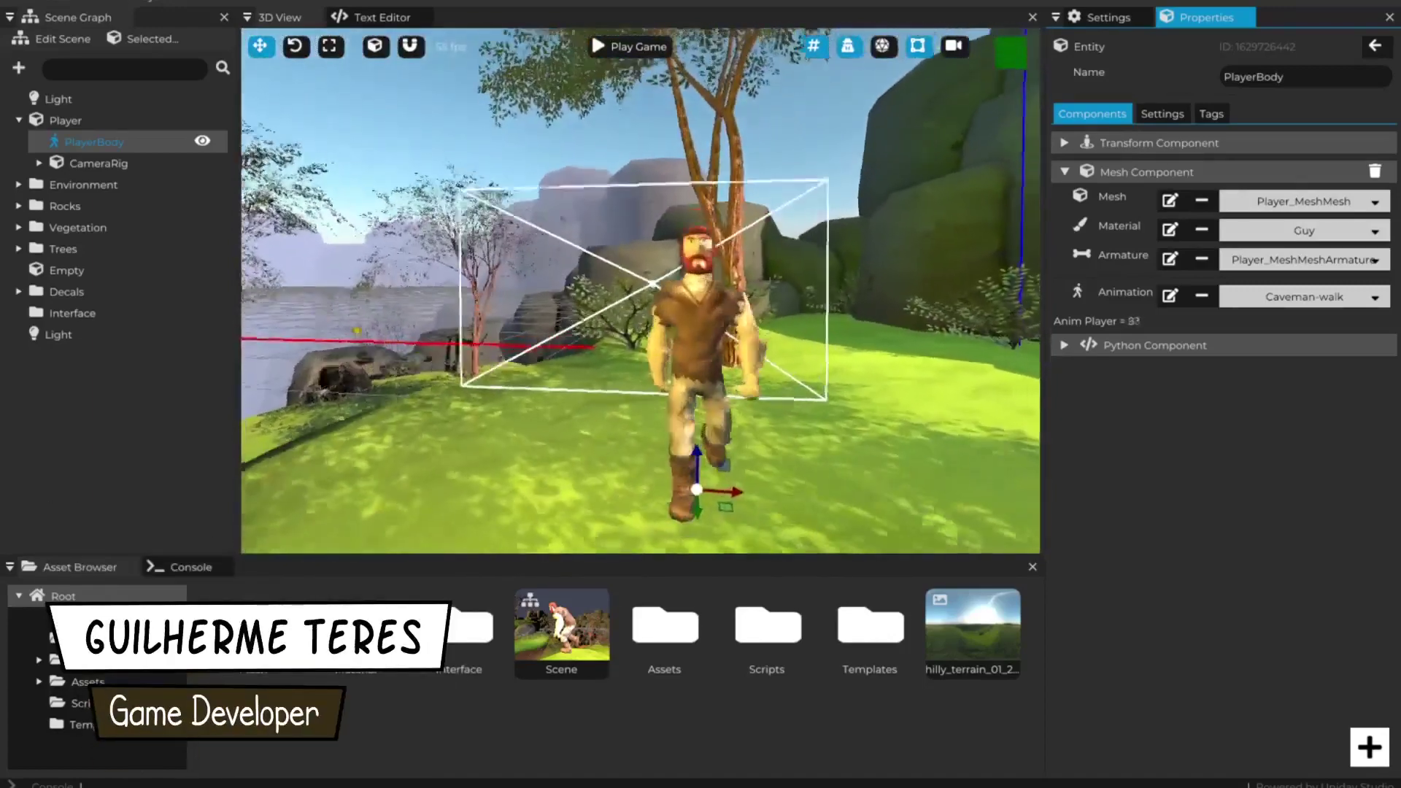
right_click_drag(729, 273, 797, 264)
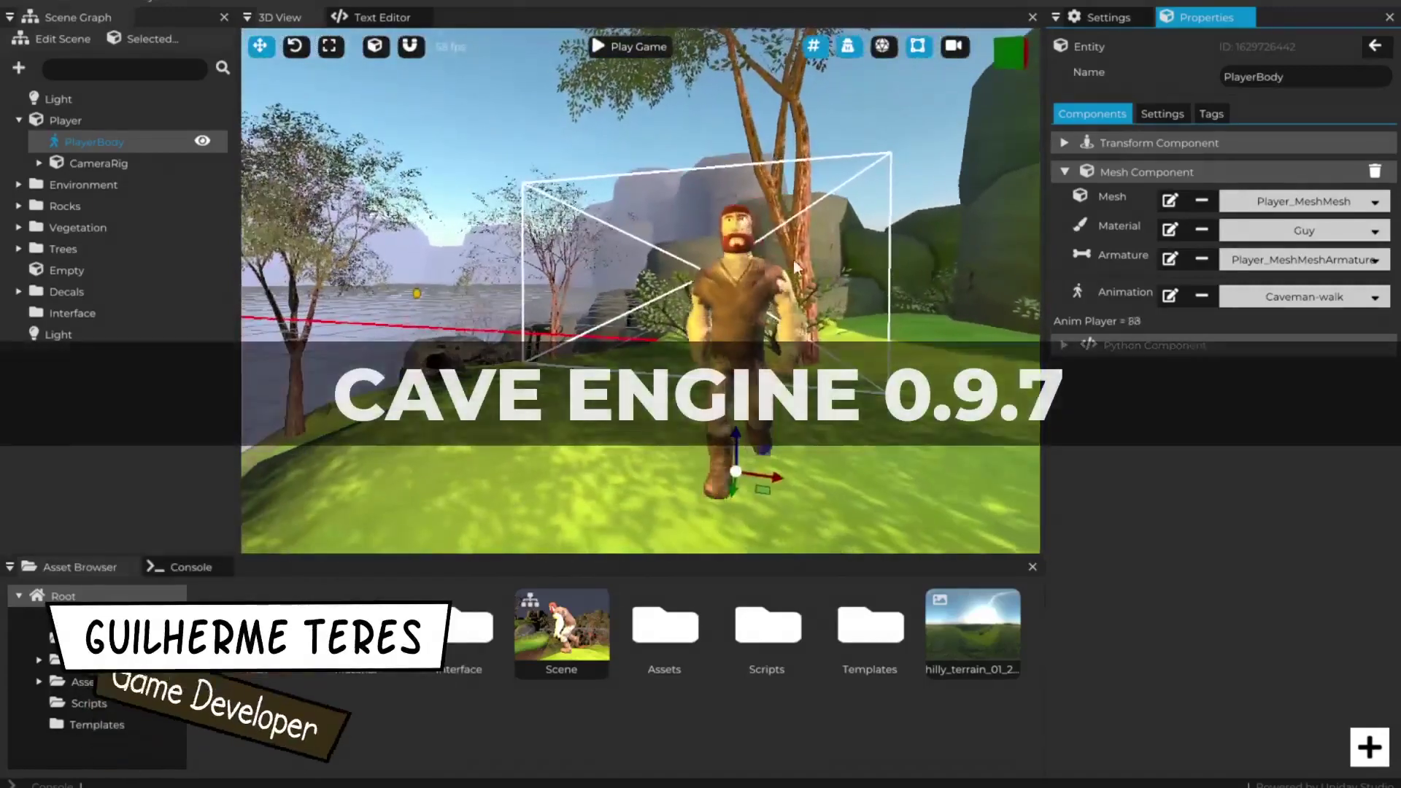
key("ctrl+s")
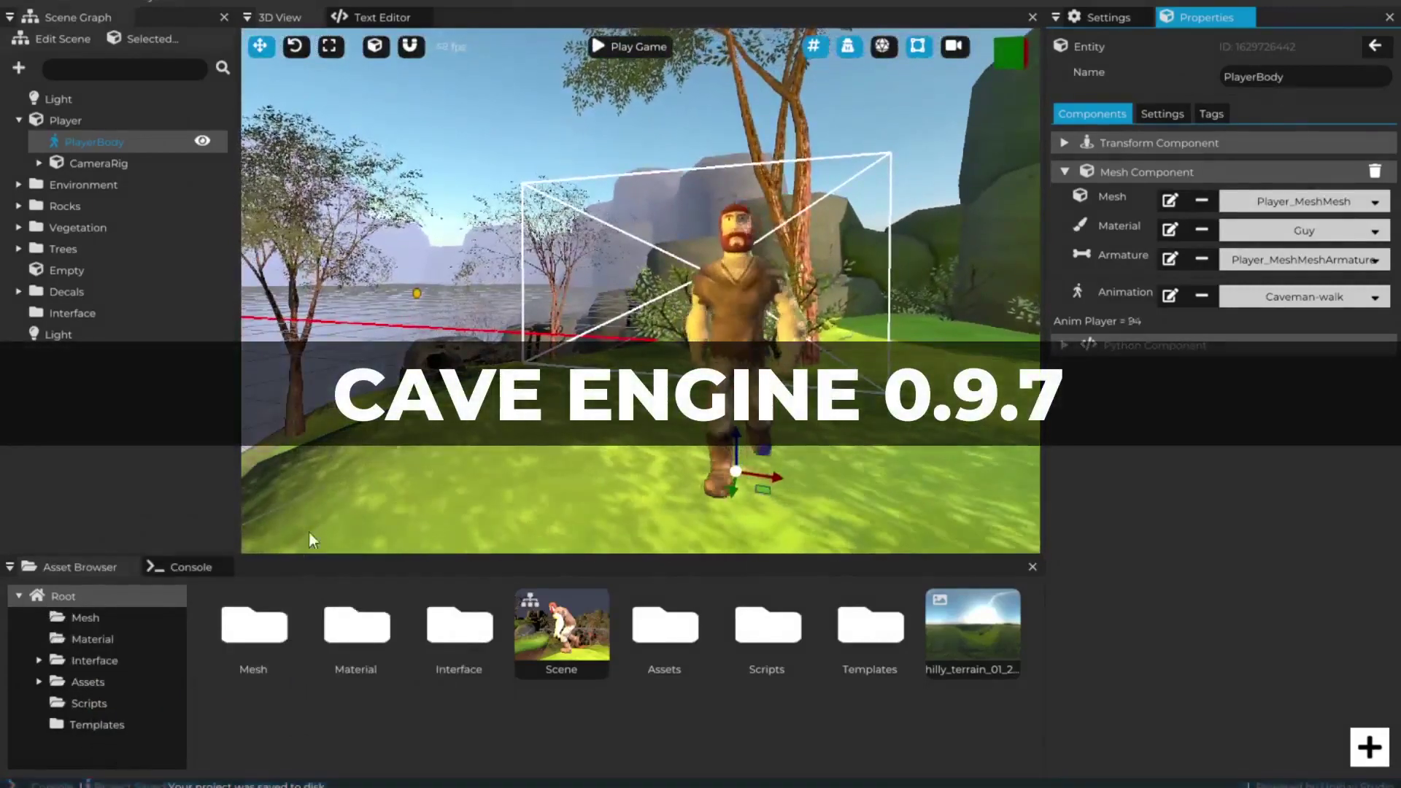
left_click(184, 570)
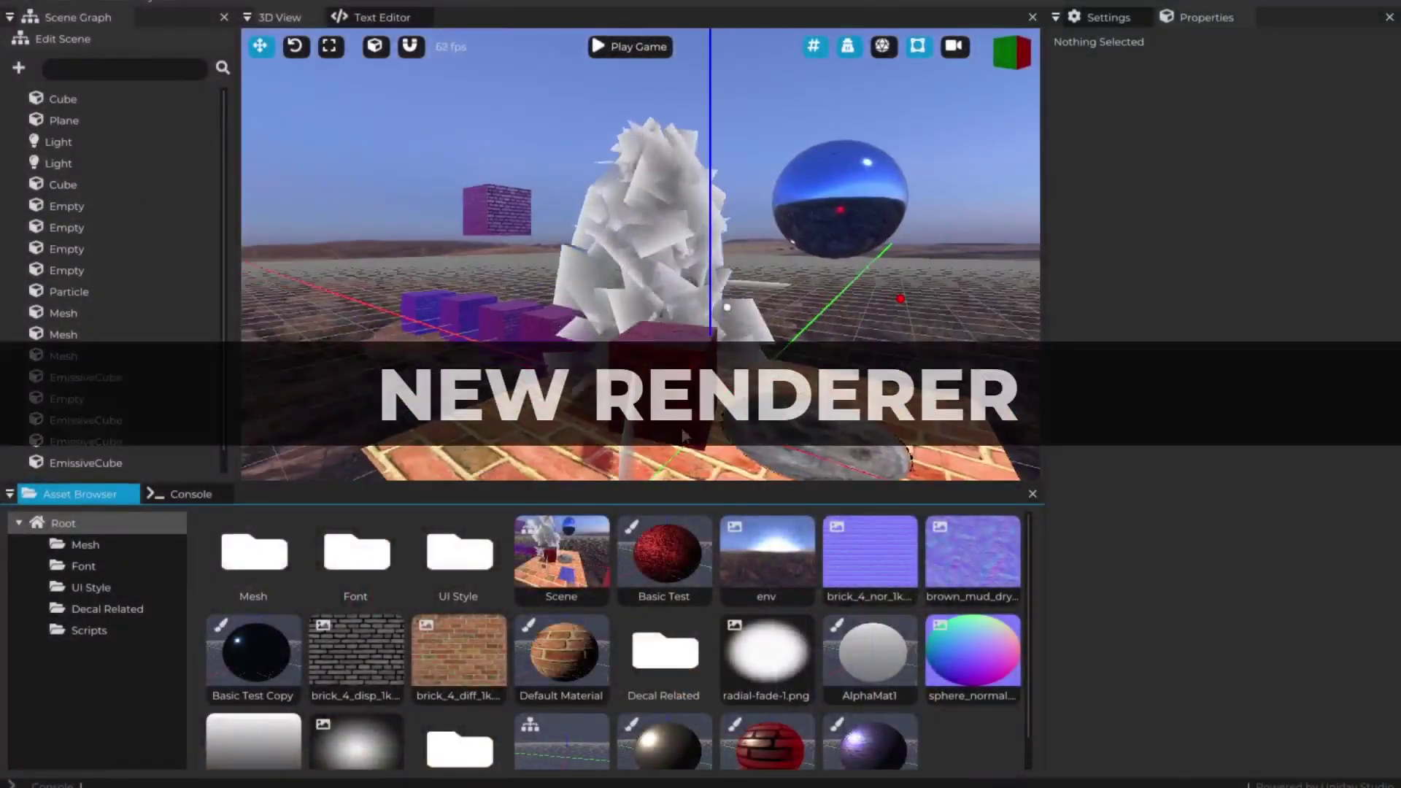
Step: Reduce the height of the Asset Browser to enlarge the 3D view of the renderer test scene
left_click_drag(730, 481, 729, 555)
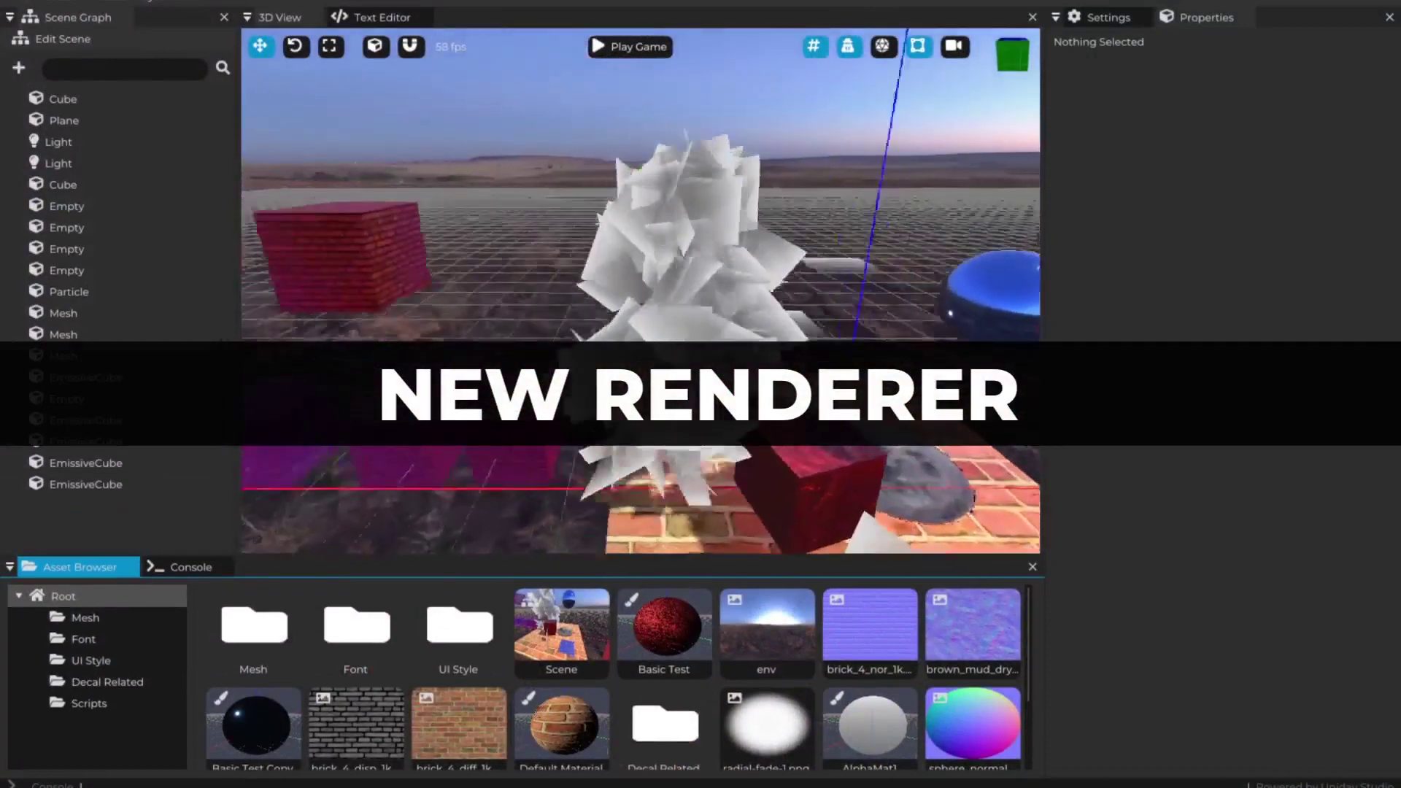
left_click(566, 405)
left_click_drag(558, 408, 403, 280)
key("r")
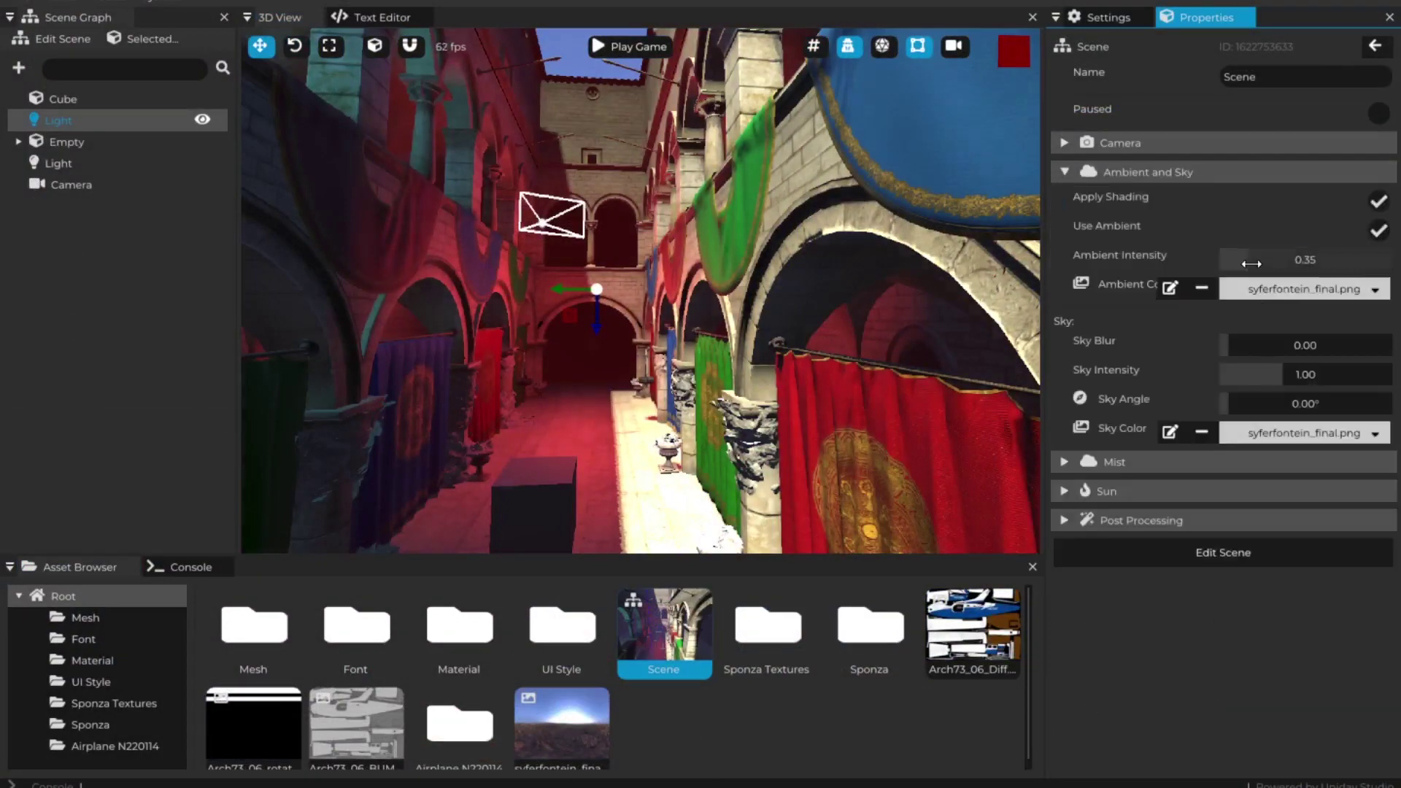
Step: Adjust the ambient intensity and sky intensity of the Sponza scene
left_click_drag(1252, 264, 1298, 263)
left_click_drag(1282, 380, 1318, 394)
middle_click_drag(621, 292, 686, 314)
left_click_drag(1284, 264, 1258, 264)
Step: Add a mesh entity in the middle of the hall and assign the Default Sphere mesh to it
right_click(652, 344)
left_click(697, 423)
left_click(1233, 173)
left_click(1226, 205)
type("sphere")
left_click(1233, 253)
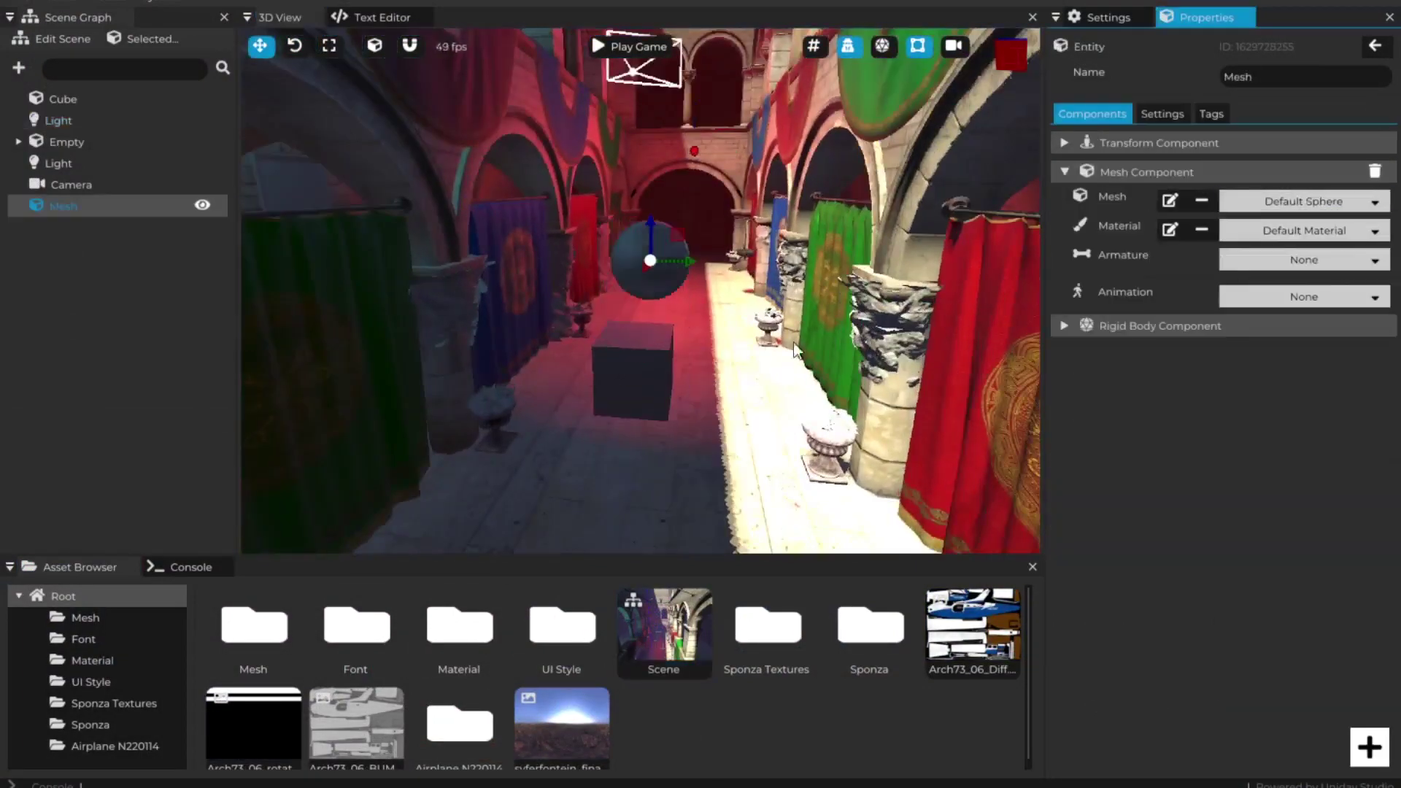
scroll(642, 307, "up", 5)
Step: Create a new material, apply it to the sphere, and set its roughness to 0.57
right_click(638, 751)
mouse_move(699, 681)
left_click(861, 682)
left_click_drag(665, 722, 628, 365)
left_click_drag(1312, 476, 1331, 479)
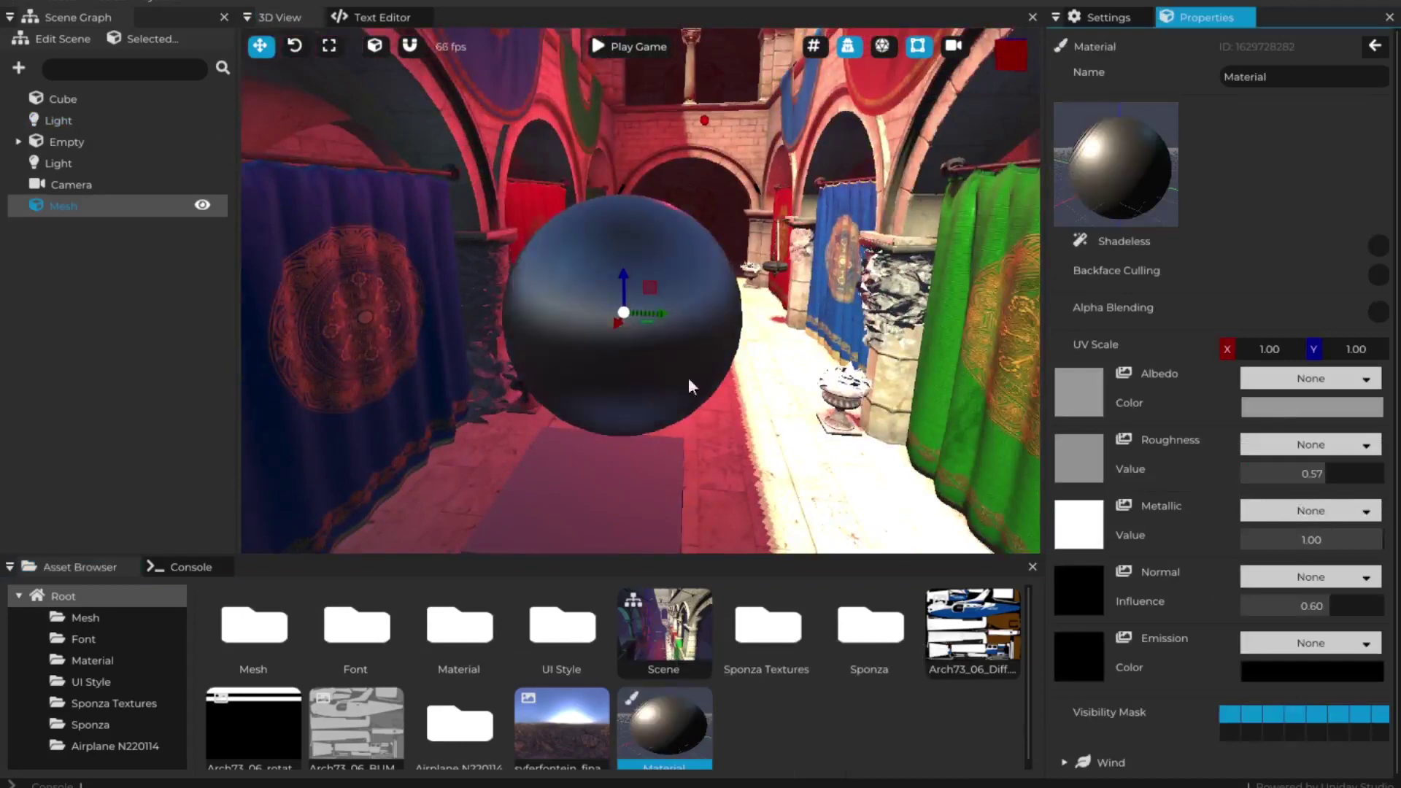
Step: Move the sphere sideways across the hall along its Y axis to show the changing light on it
middle_click_drag(688, 379, 679, 314)
left_click_drag(667, 295, 824, 285)
middle_click_drag(825, 284, 737, 310)
left_click_drag(752, 314, 664, 314)
scroll(848, 366, "up", 3)
scroll(847, 367, "down", 3)
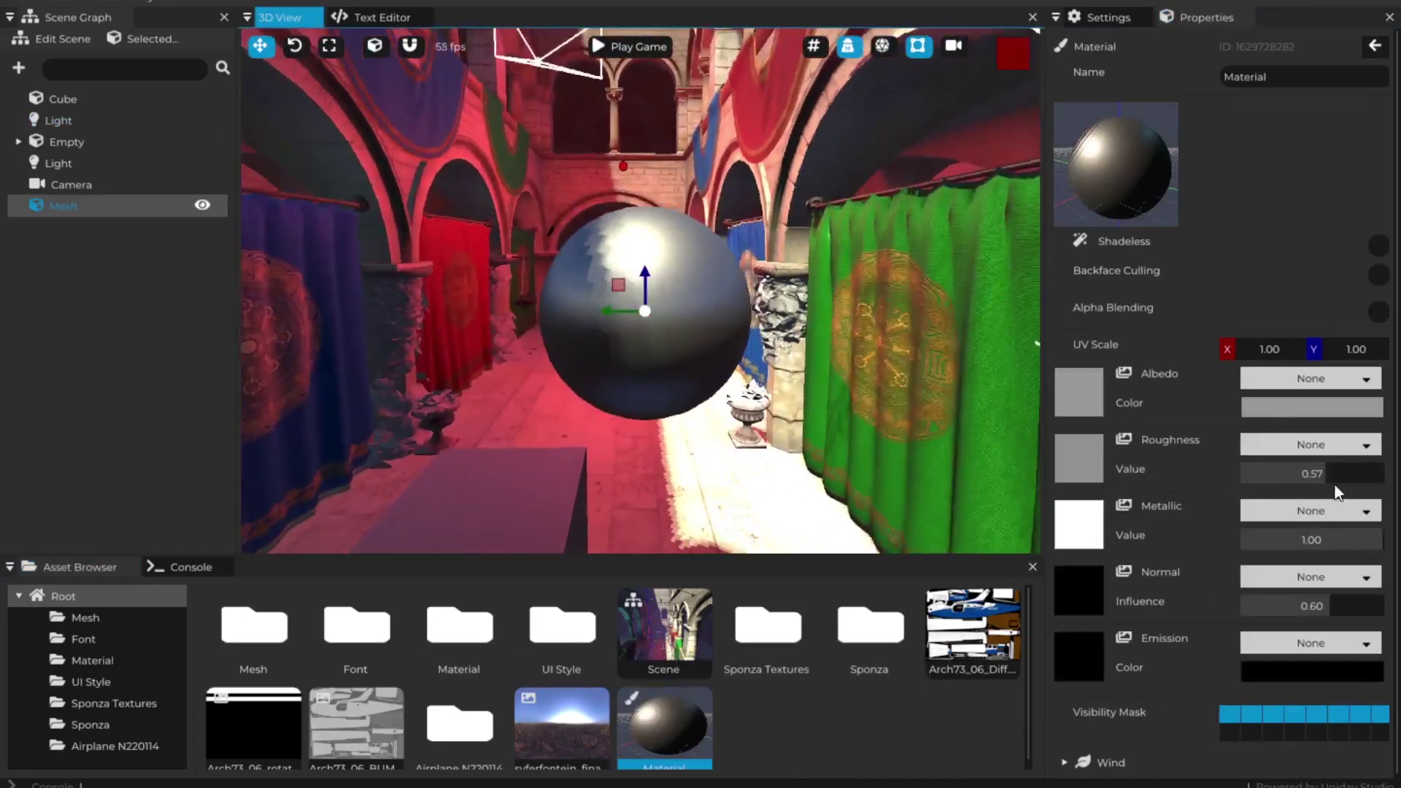
Step: Set the sphere material's roughness to 0.40 and apply the Sponza texture 8773302468495022225.jpg as its normal map
left_click_drag(1332, 475, 1301, 479)
double_click(770, 632)
scroll(648, 705, "down", 10)
left_click_drag(972, 712, 1298, 587)
scroll(890, 705, "down", 2)
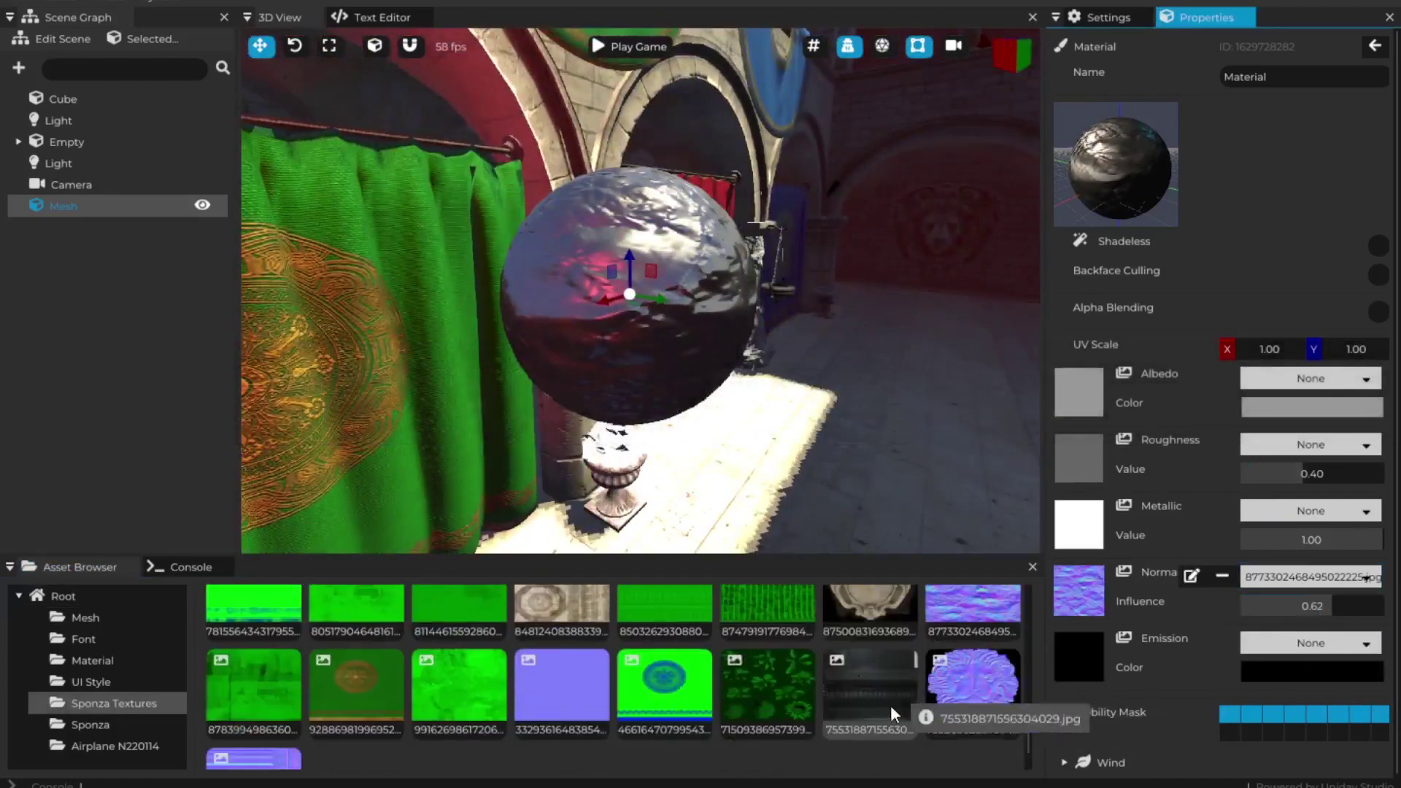
Step: Apply the texture 15295713303328085182.jpg as the material's albedo, set the roughness to 0.88 and adjust the metallic value
scroll(892, 715, "up", 10)
left_click_drag(854, 719, 1302, 381)
left_click_drag(1302, 473, 1366, 475)
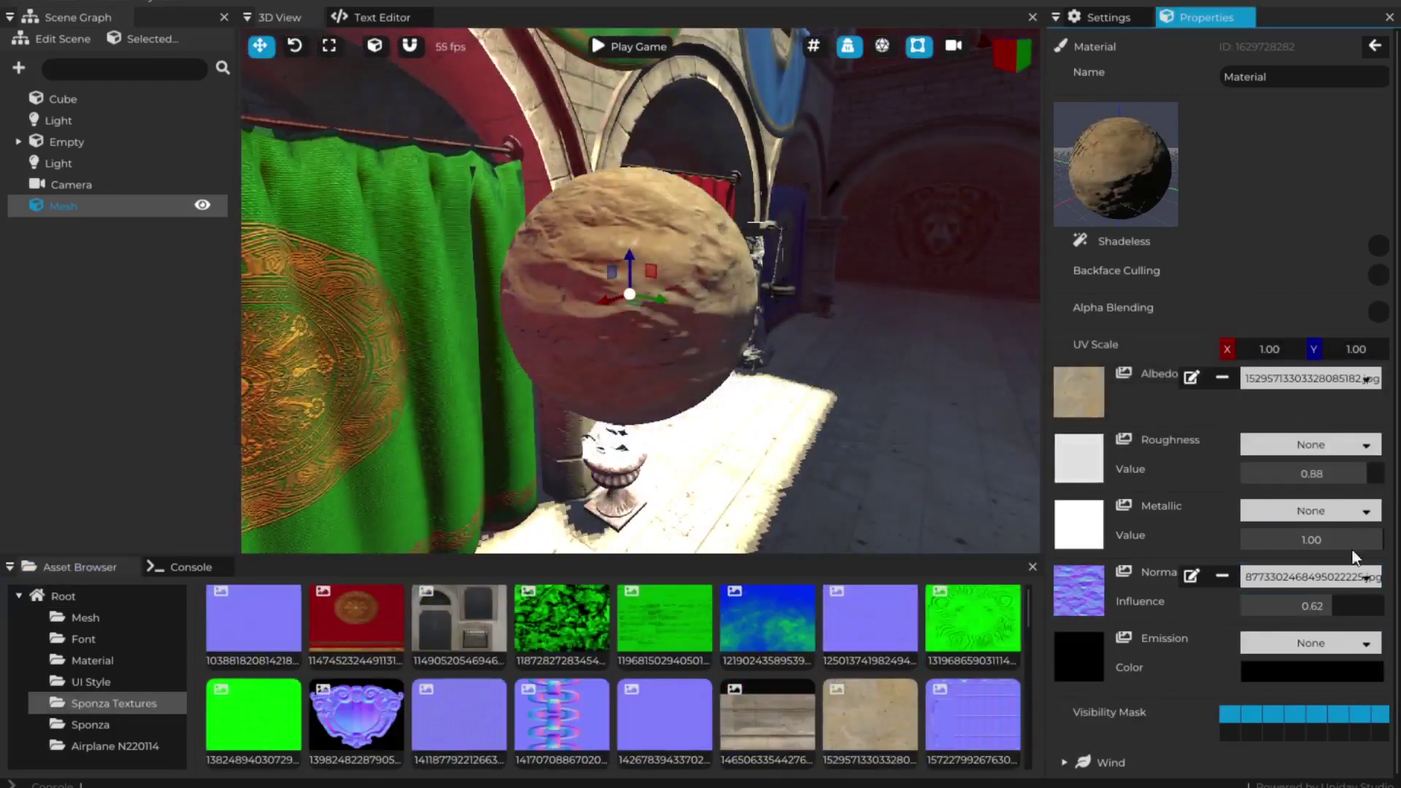
left_click_drag(1355, 541, 1364, 503)
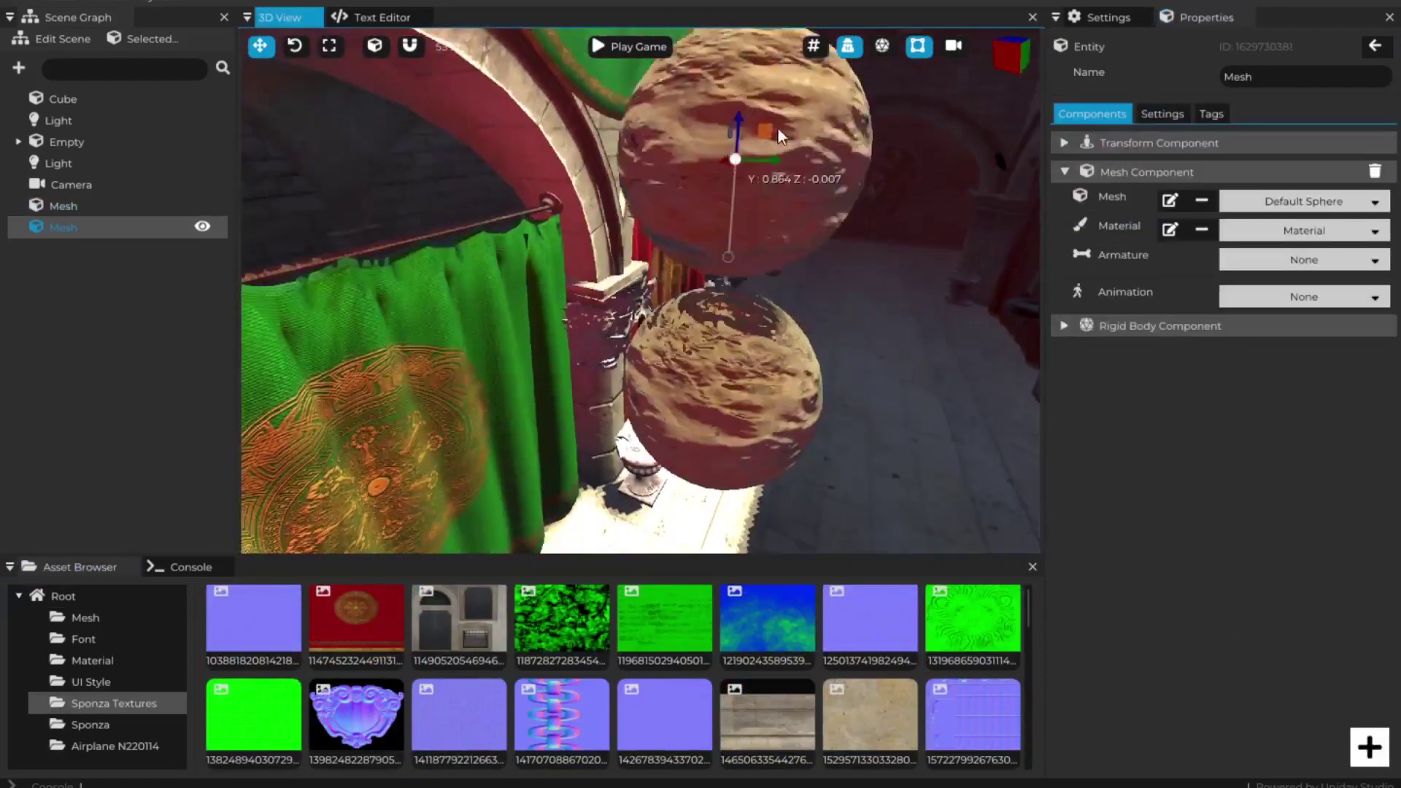
Step: Set the material's normal influence to 1.00 and readjust its roughness
left_click_drag(767, 620, 1232, 530)
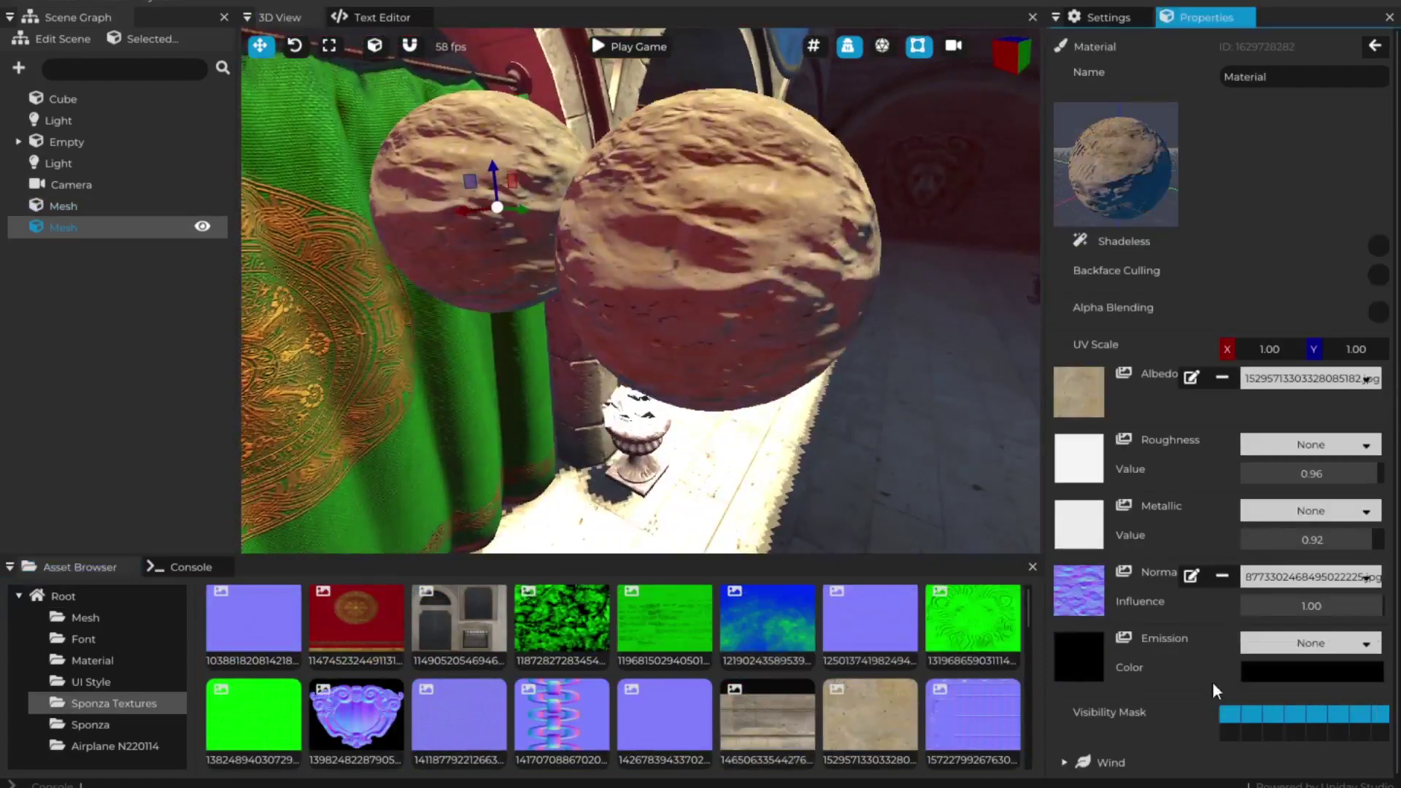
left_click_drag(1306, 474, 1234, 475)
middle_click_drag(715, 292, 773, 364)
left_click_drag(1313, 606, 1387, 607)
left_click_drag(1306, 475, 1395, 506)
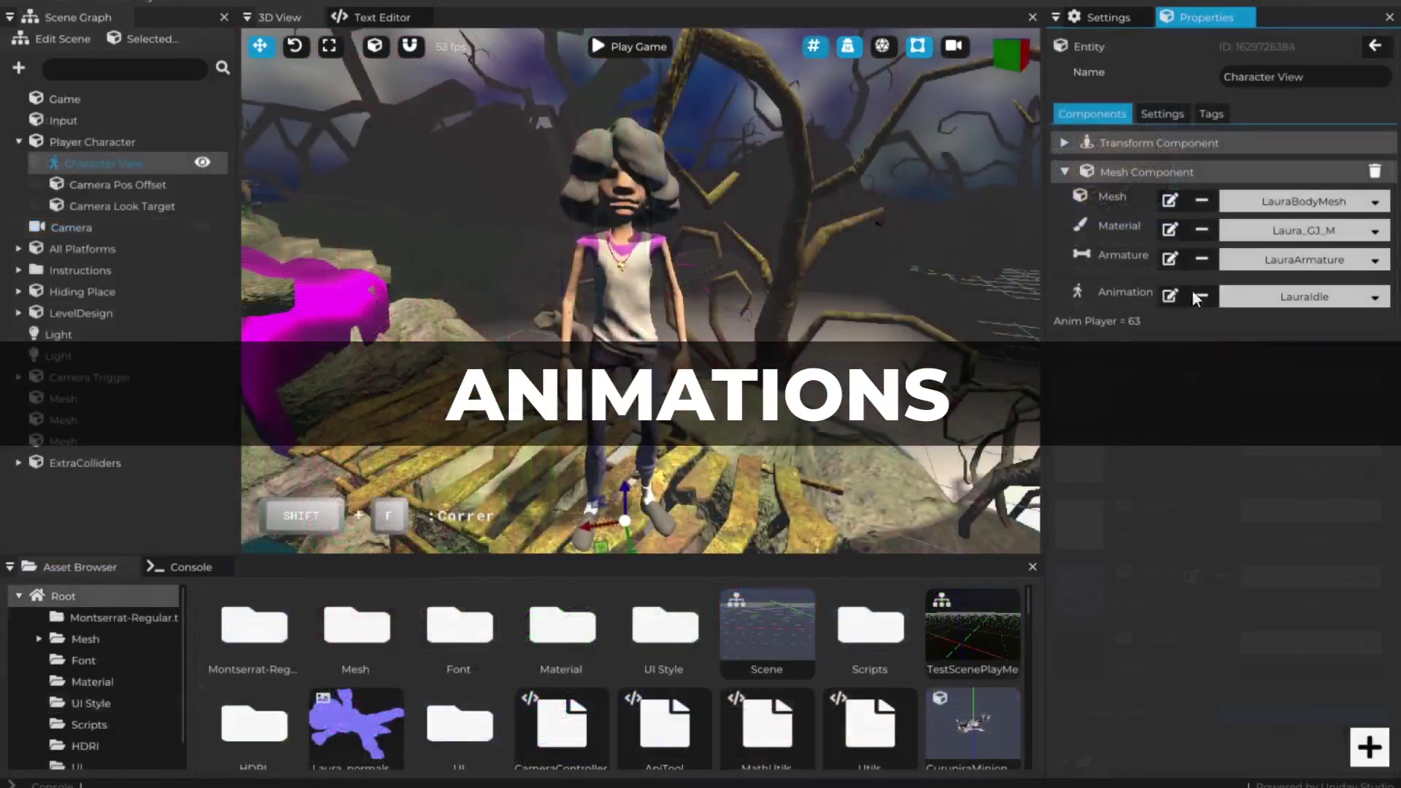
Step: Try the LauraFallHard and LauraStartLadder animations on Character View, and finish with LauraWalking
left_click(1284, 298)
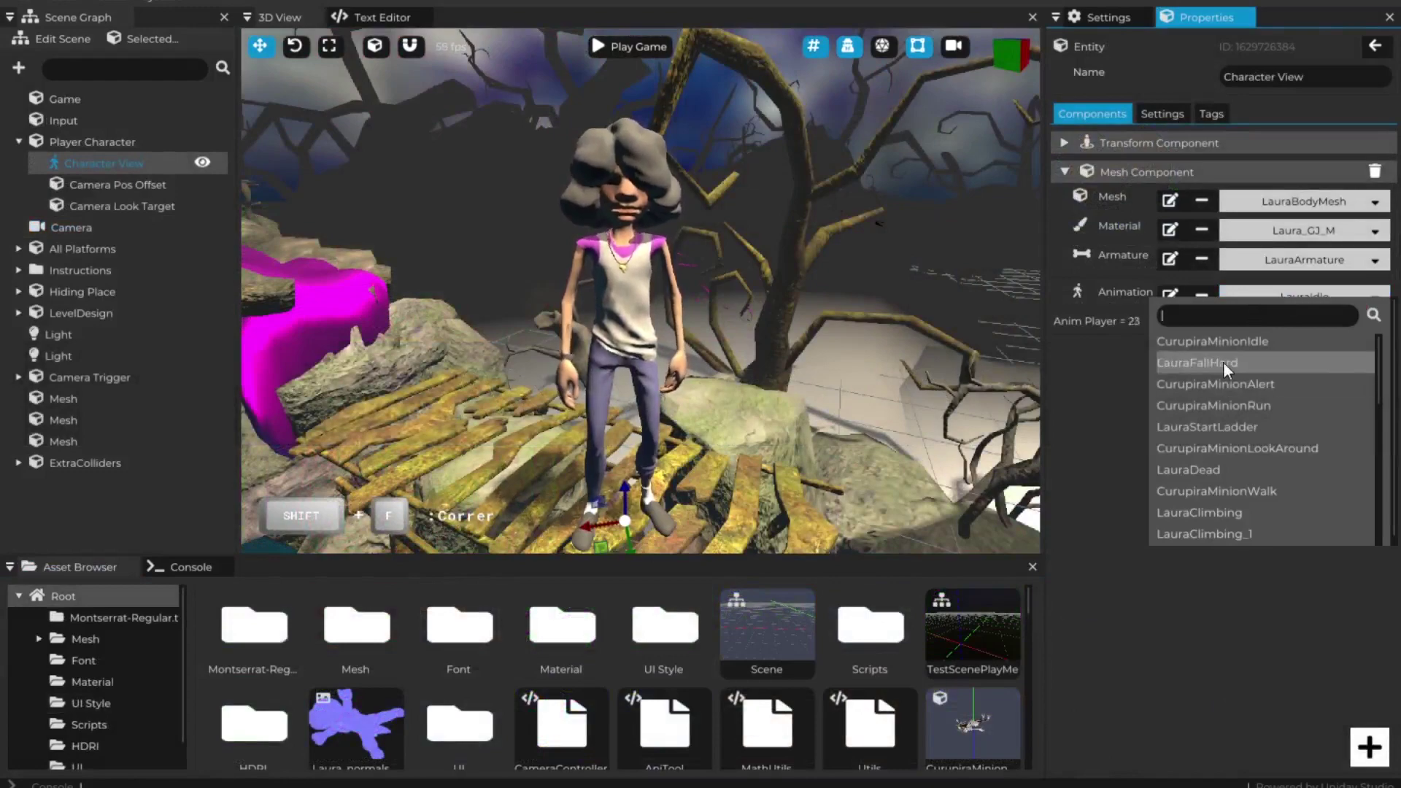
left_click(1223, 362)
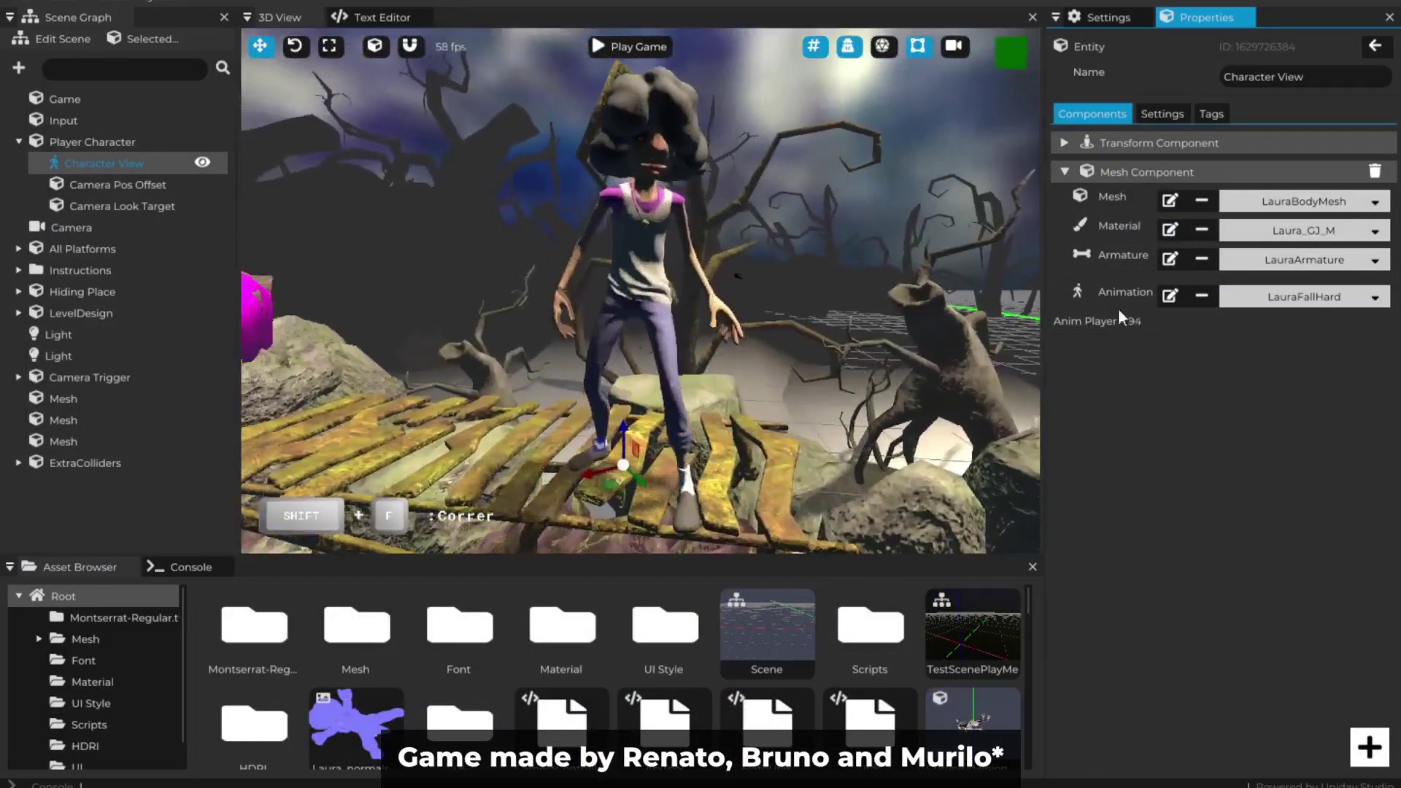
left_click(1278, 297)
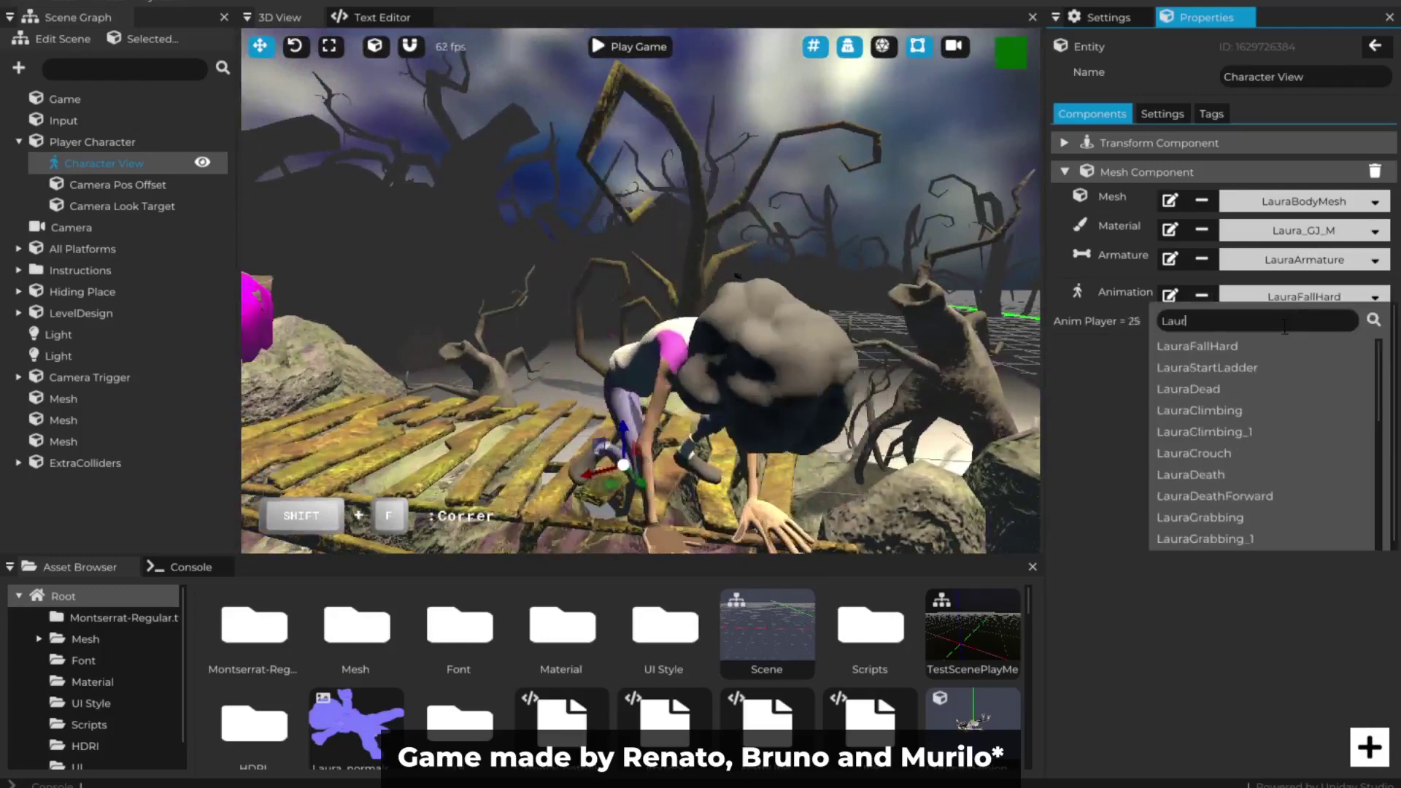
left_click(1237, 371)
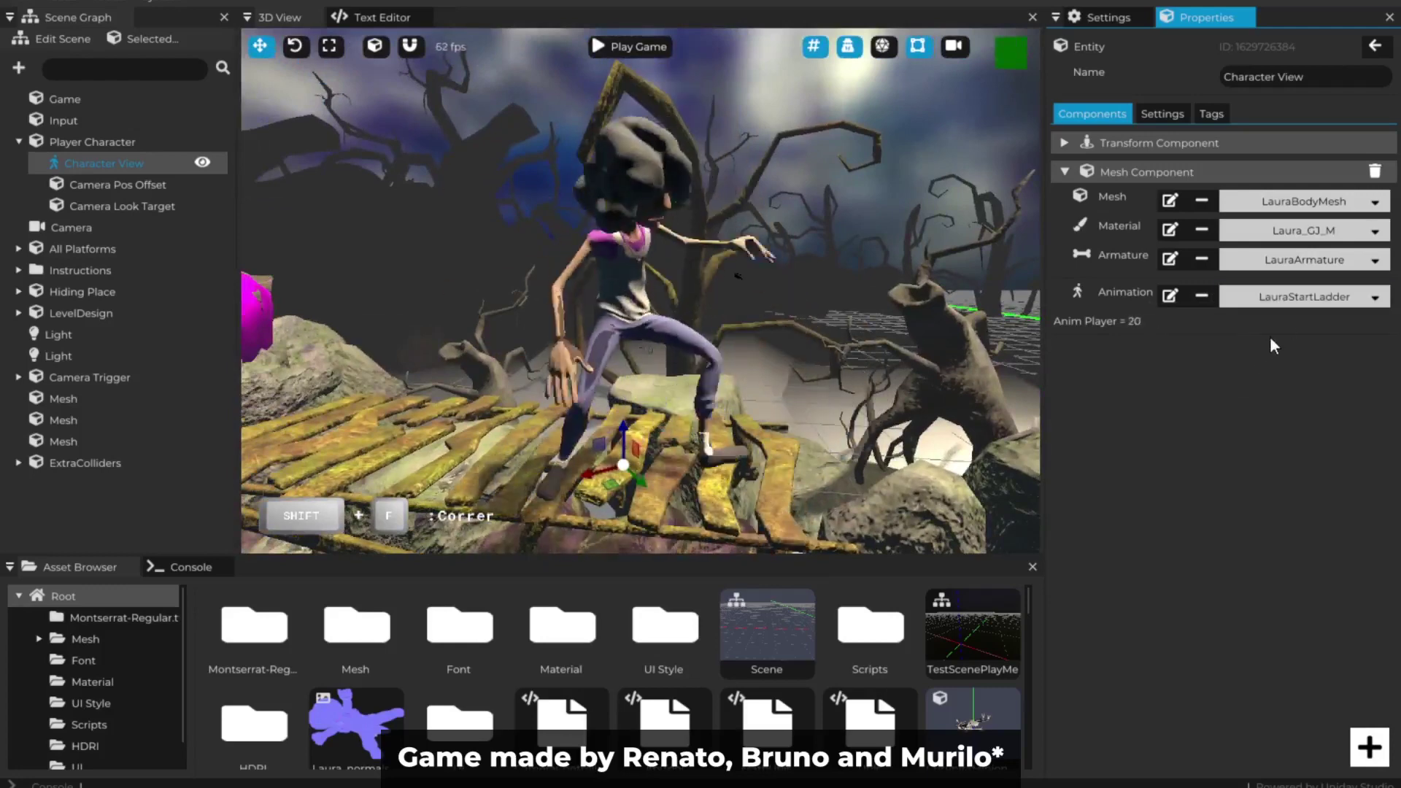
left_click(1304, 294)
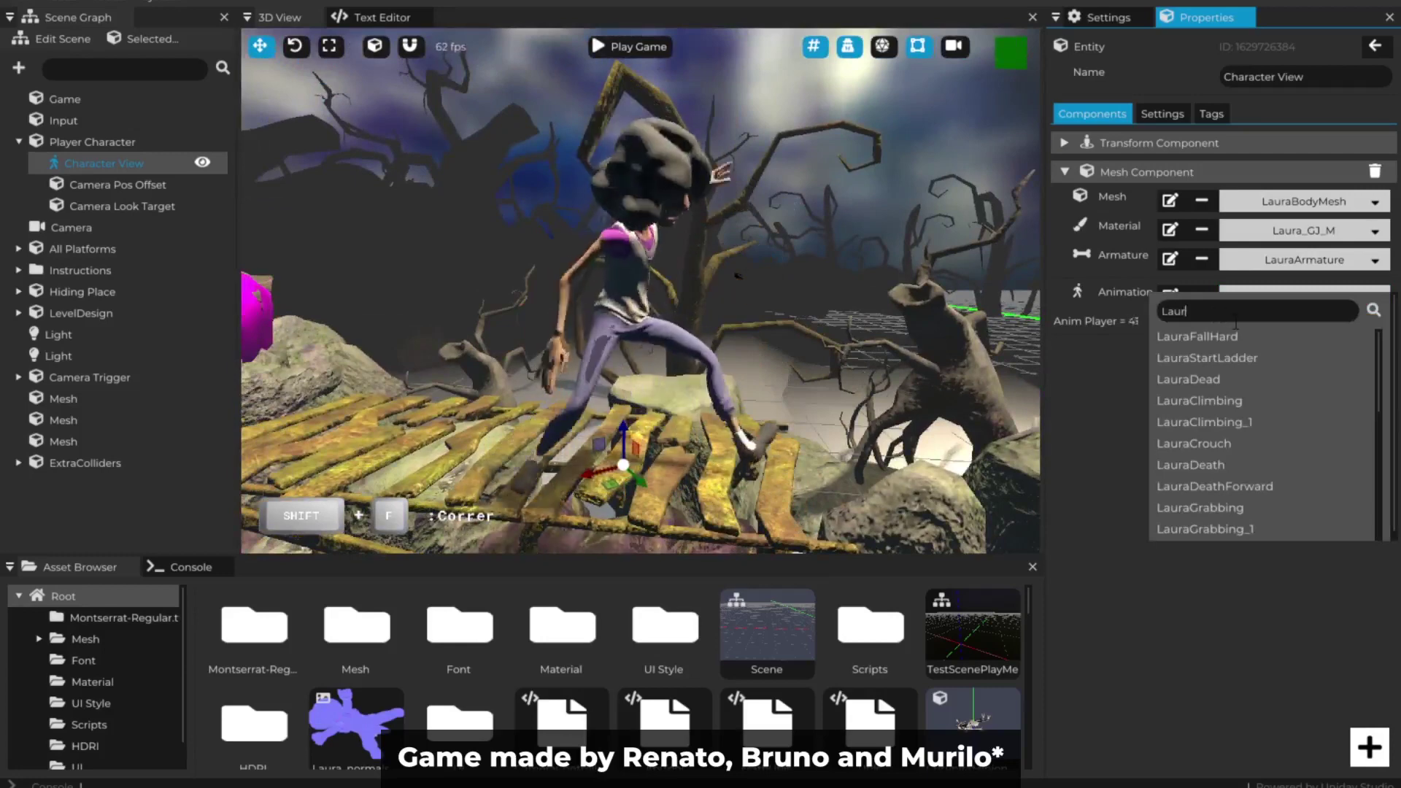
left_click(1238, 464)
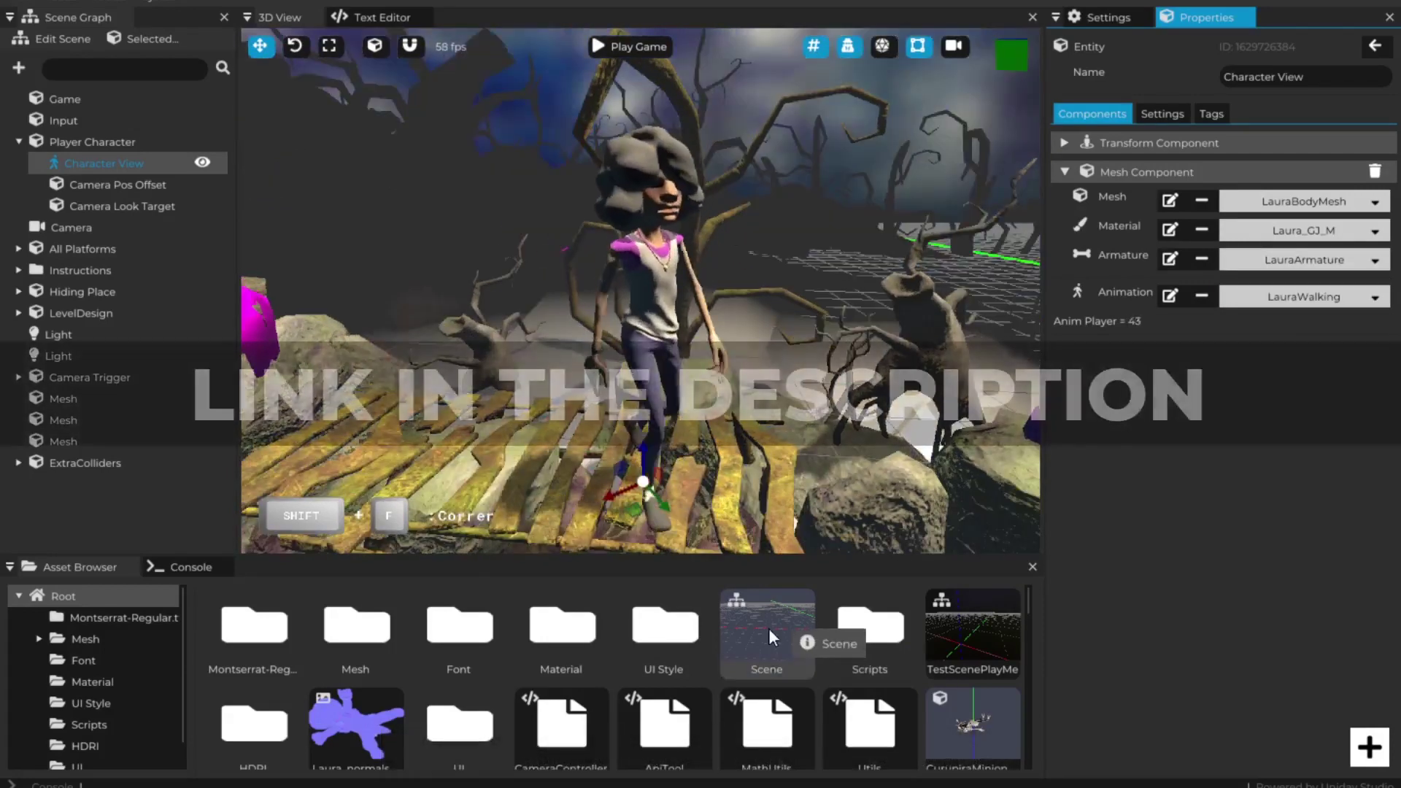
Step: Open the scene named Scene, look around its platforms, and switch to TestScenePlayMe
double_click(769, 629)
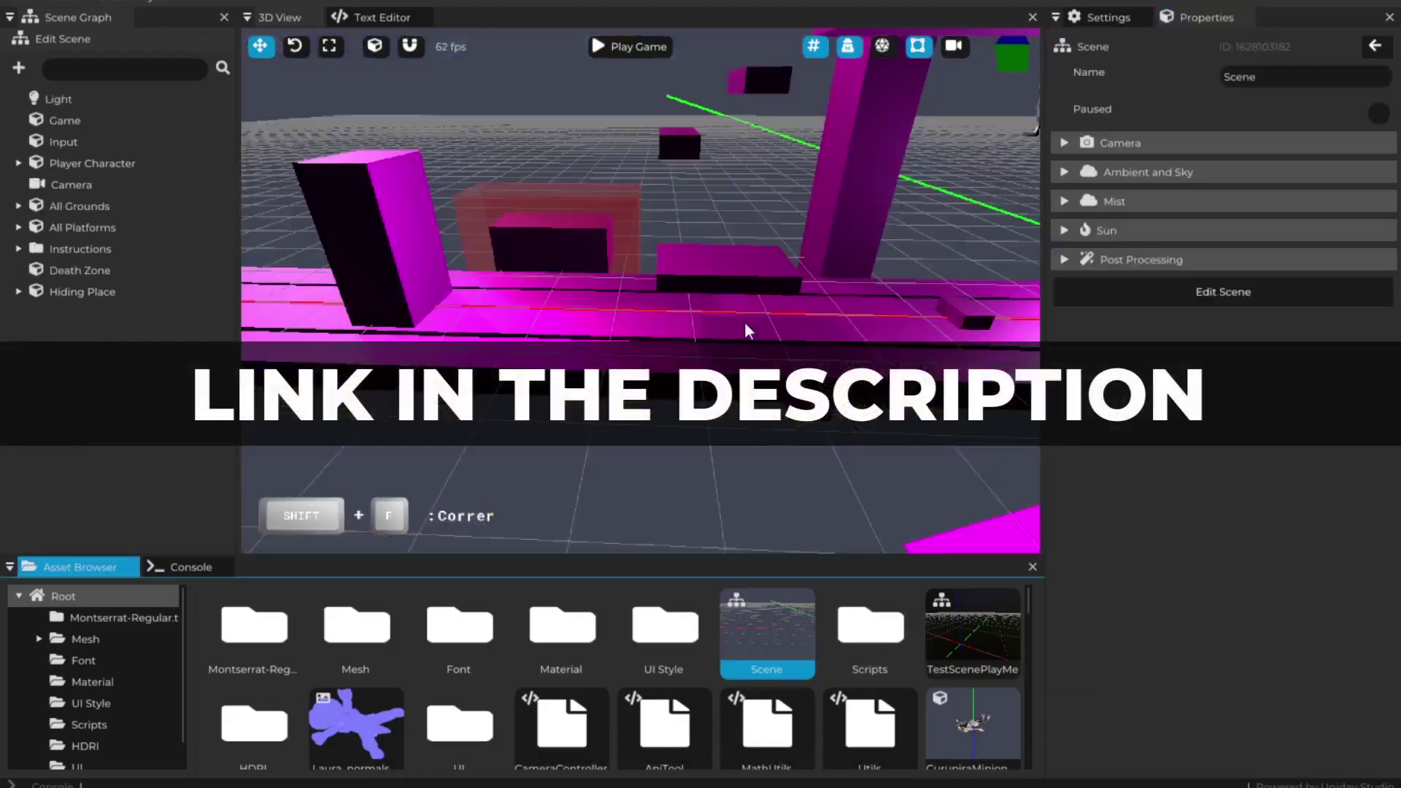
right_click_drag(744, 322, 890, 314)
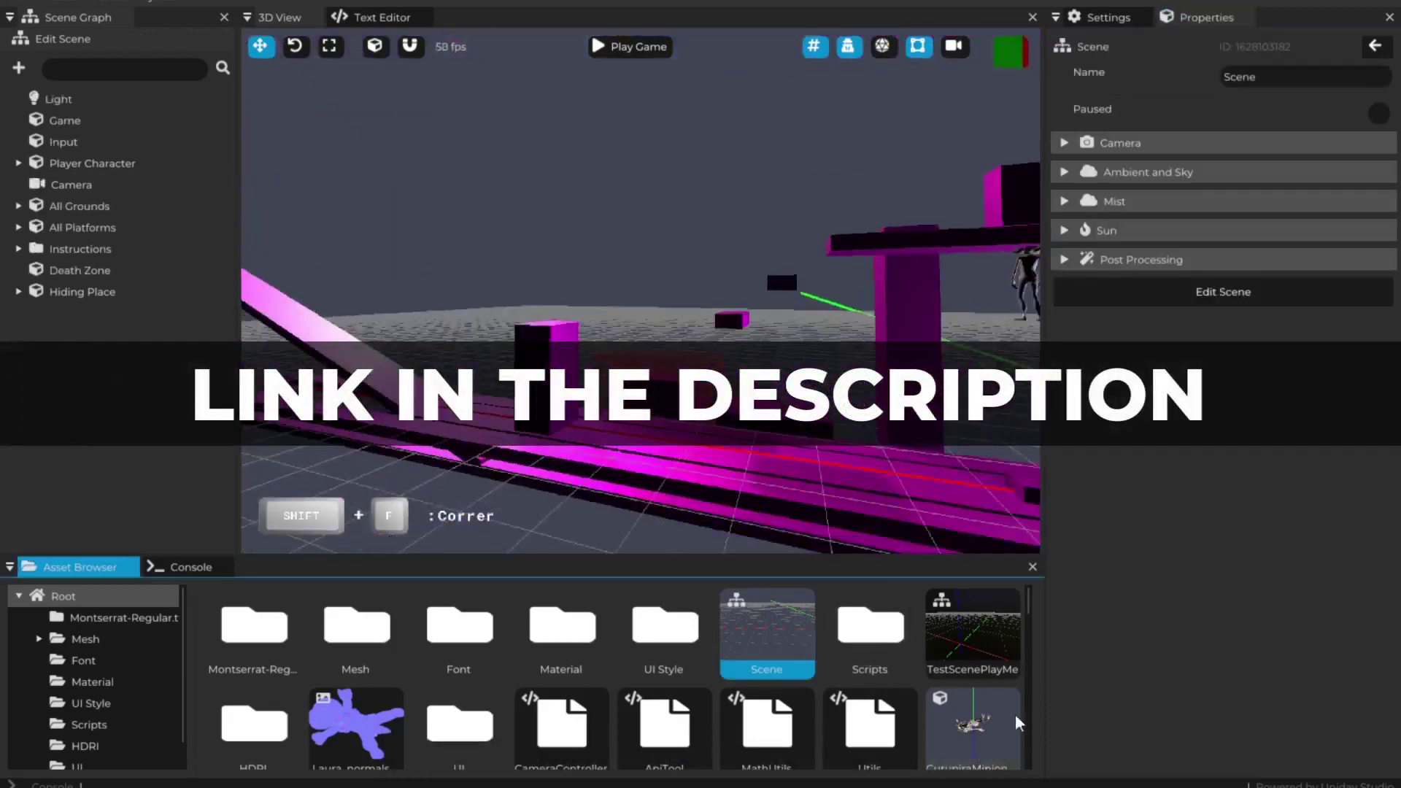
double_click(975, 626)
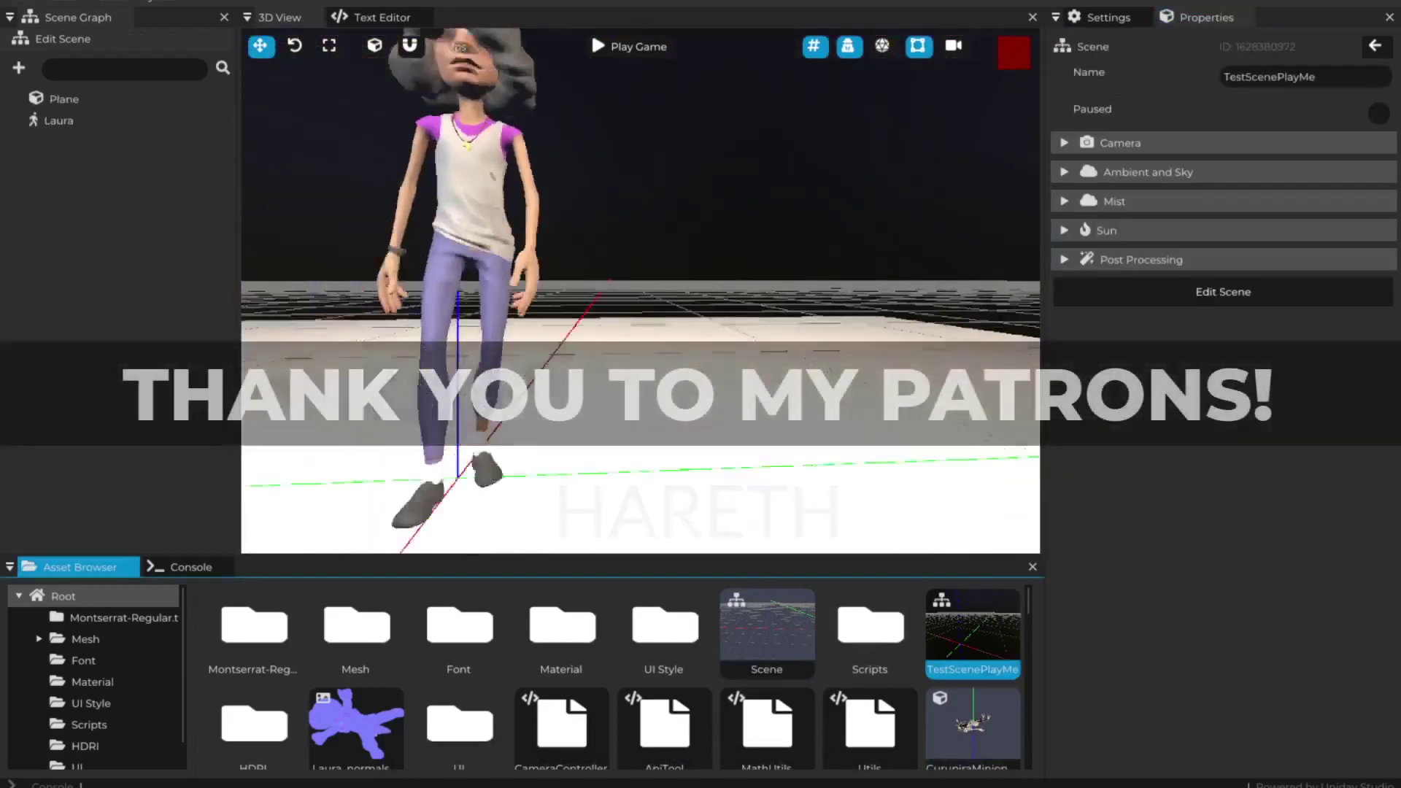
Step: Select the Laura entity and try the CurupiraMinionIdle and LauraFallHard animations on it
left_click(73, 122)
left_click(1302, 296)
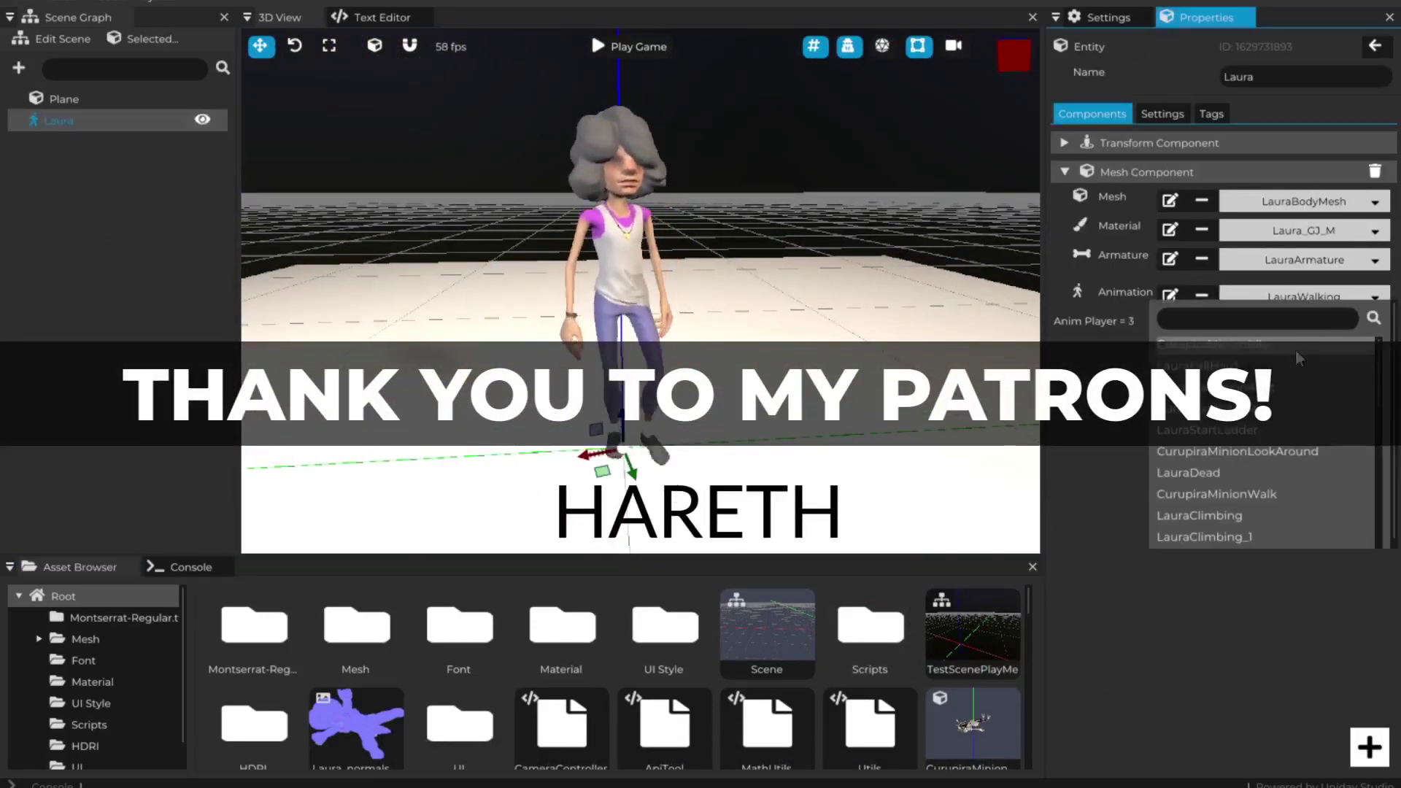
left_click(1293, 346)
left_click(1292, 297)
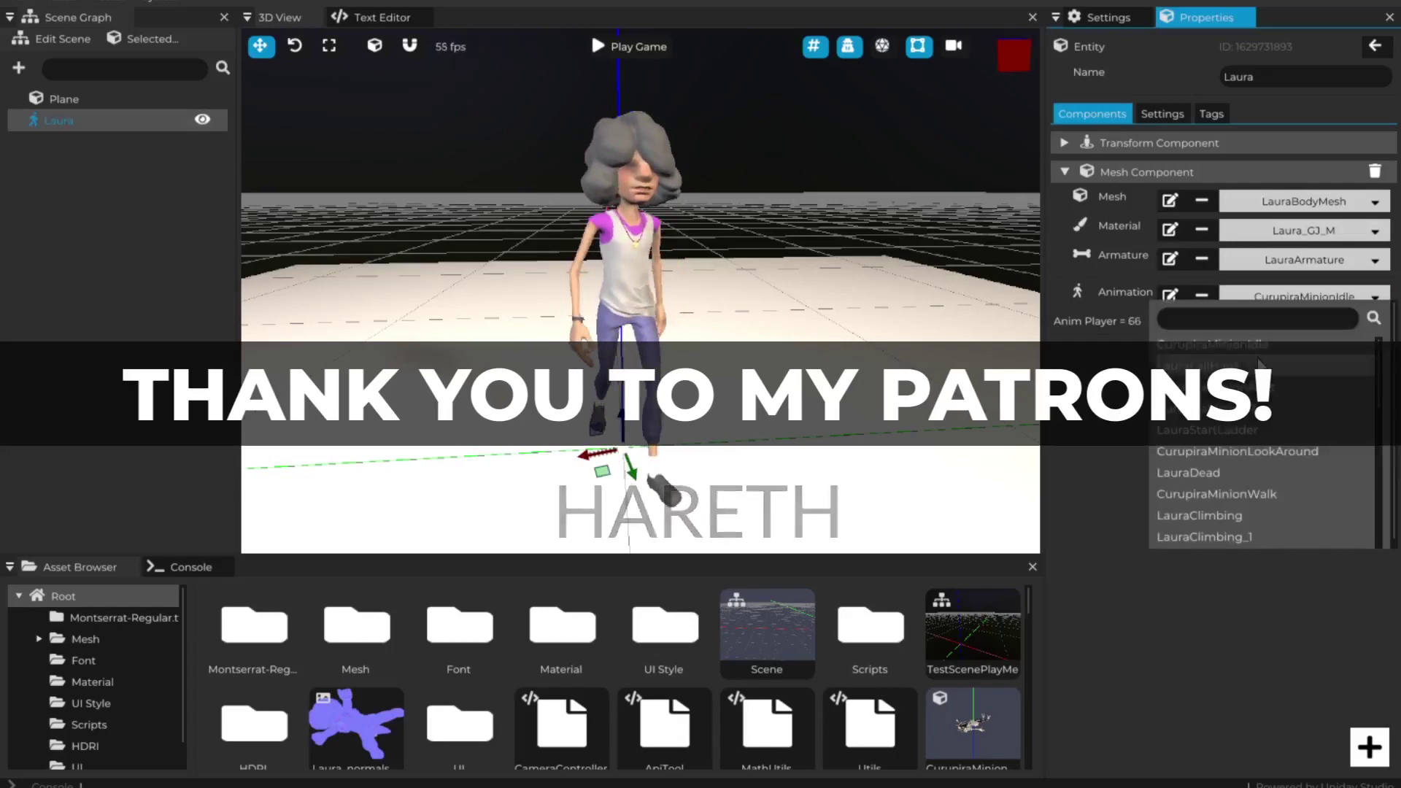
left_click(1197, 370)
Step: Filter the animations by "Laura" and try LauraClimbing and LauraGrabbing on the Laura entity
left_click(1303, 295)
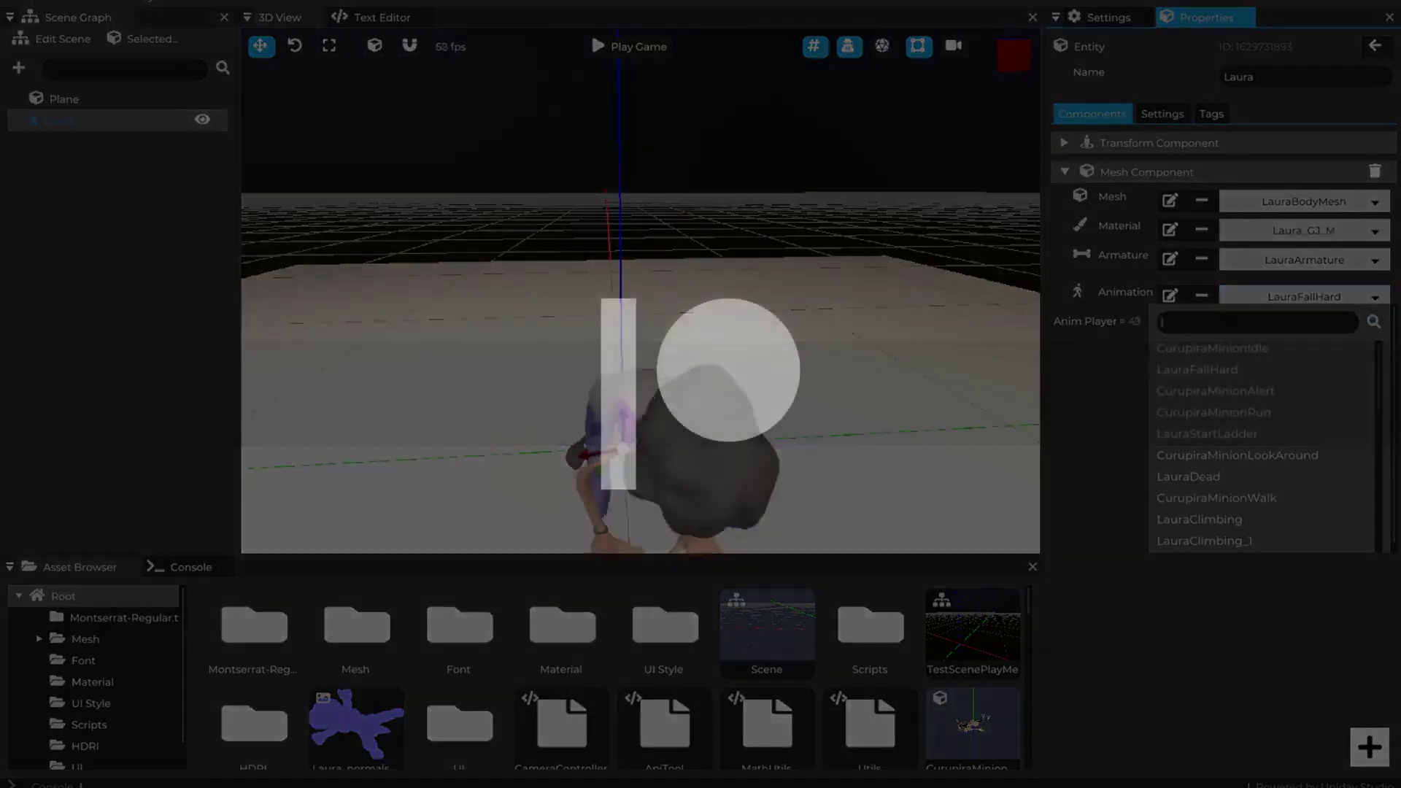
type("Laura")
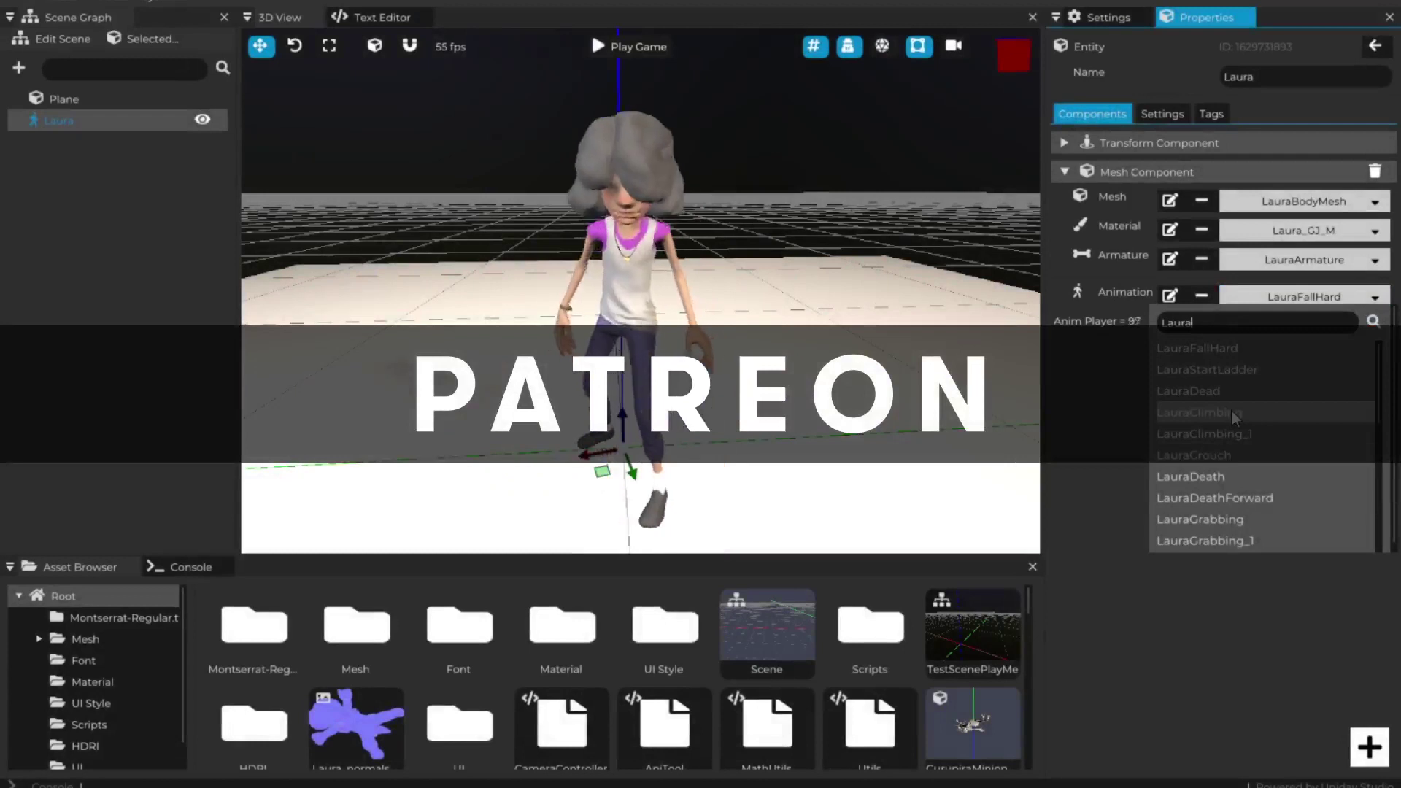
left_click(1232, 410)
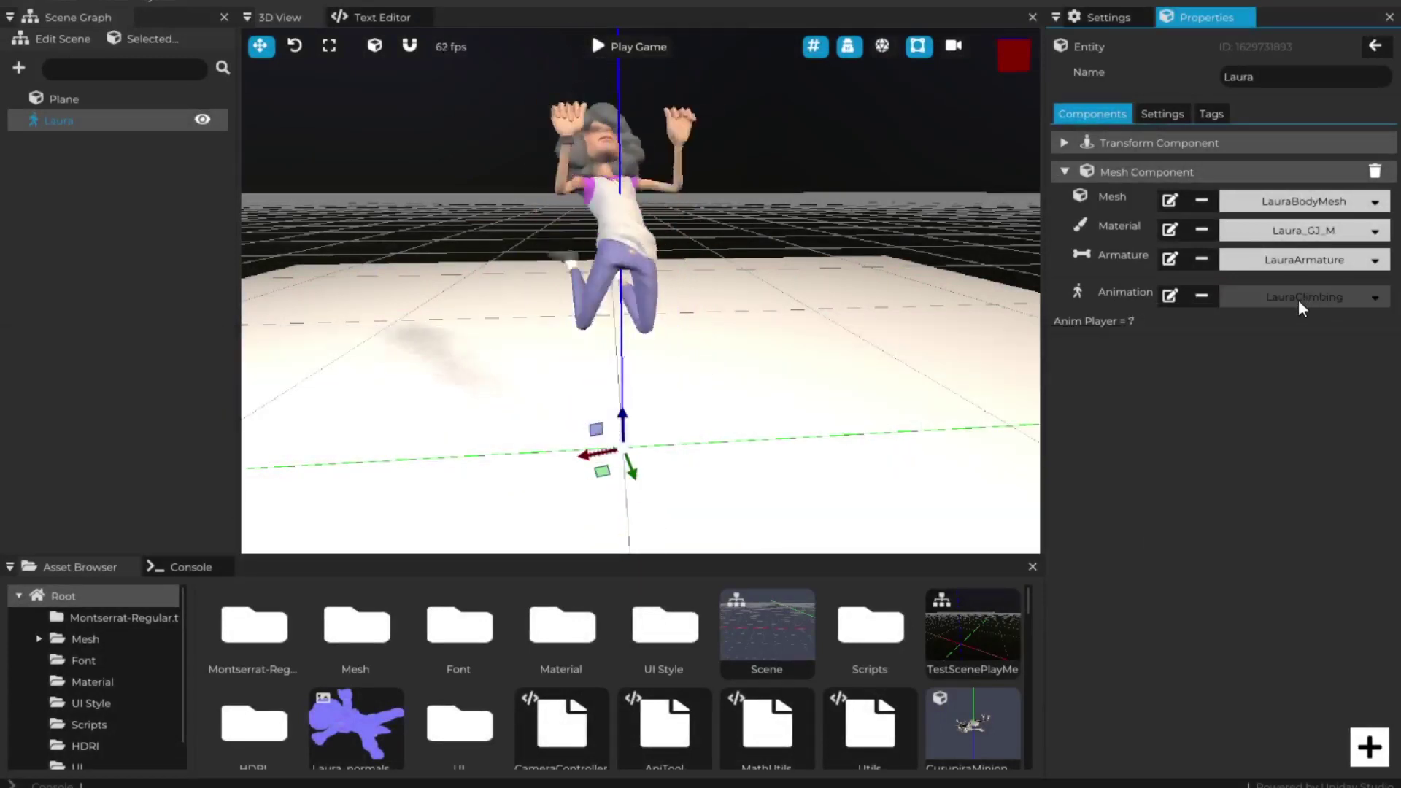
left_click(1298, 299)
left_click(1250, 517)
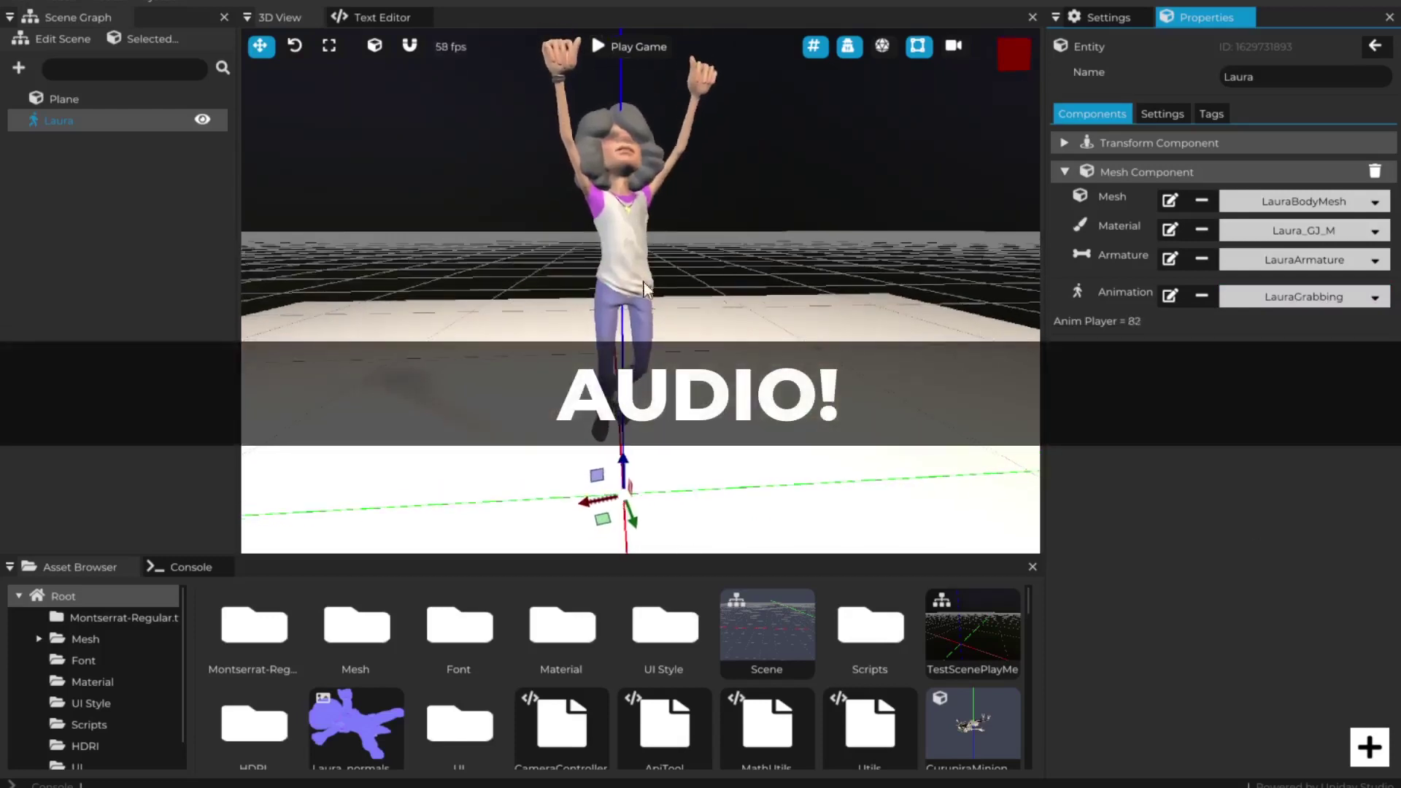
Step: Switch Laura's animation to LauraSlide and view the motion from another angle
left_click(1294, 297)
scroll(1287, 468, "down", 2)
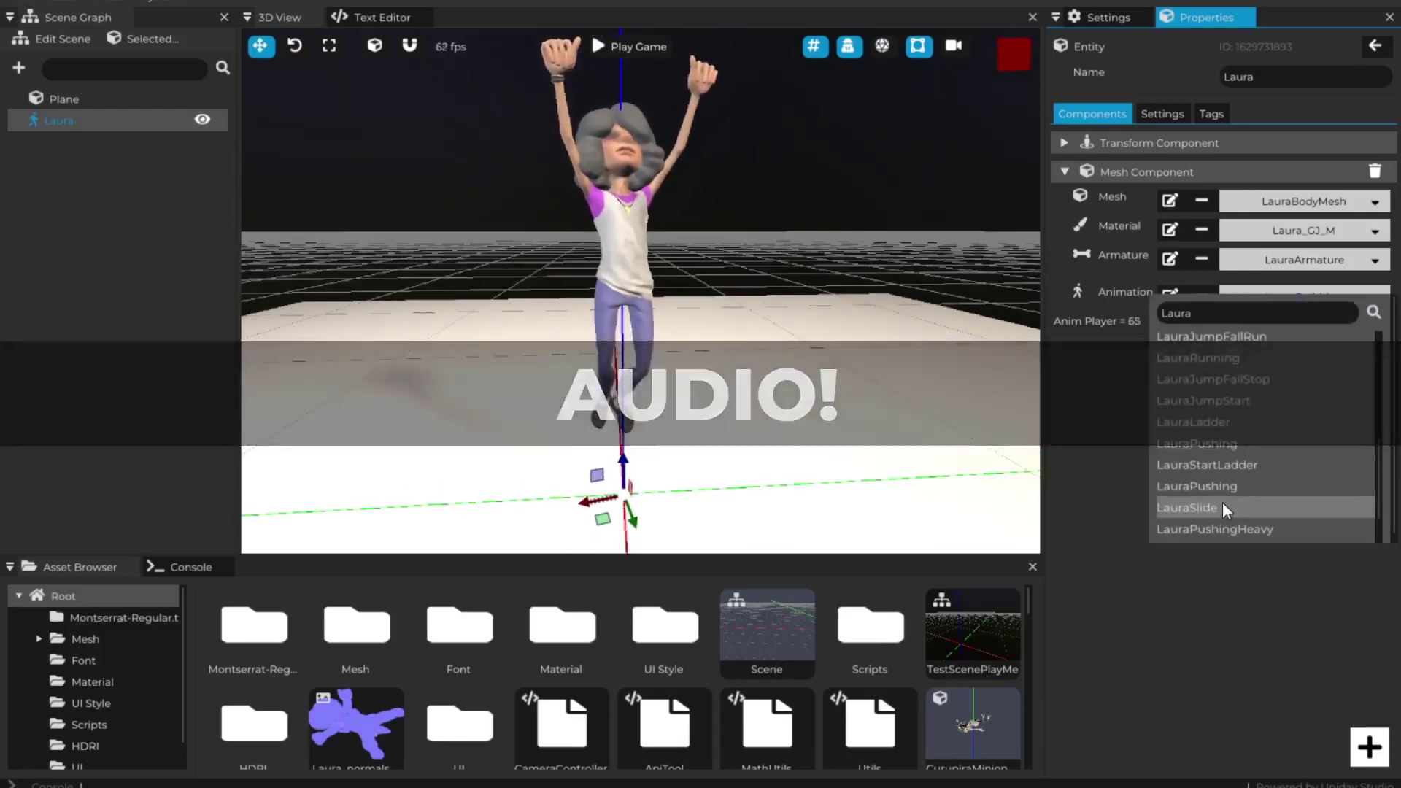
left_click(1223, 503)
right_click_drag(546, 475, 600, 537)
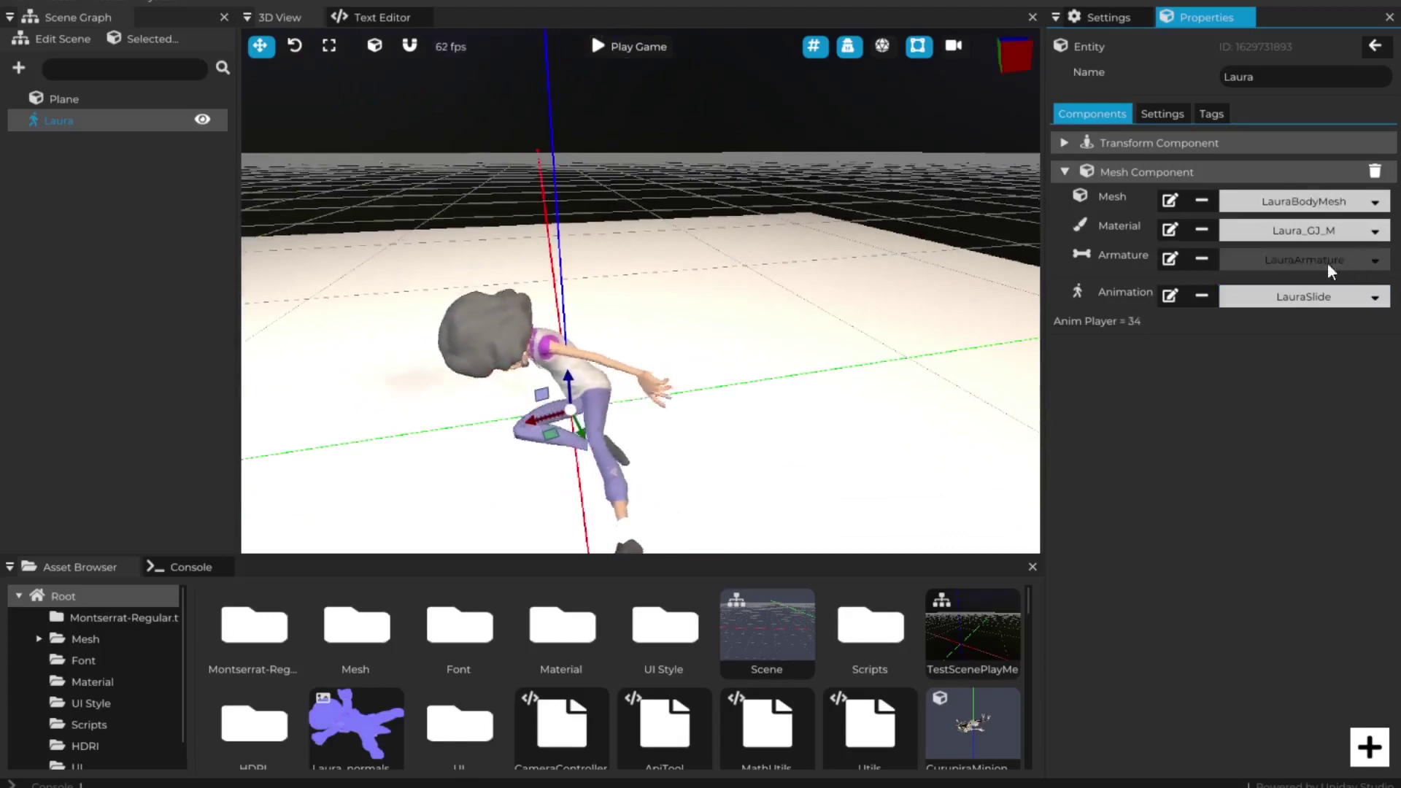
Step: Try the LauraTripping and LauraWalking animations on the Laura entity and view the walk from another angle
left_click(1312, 299)
scroll(1255, 511, "down", 2)
left_click(1240, 521)
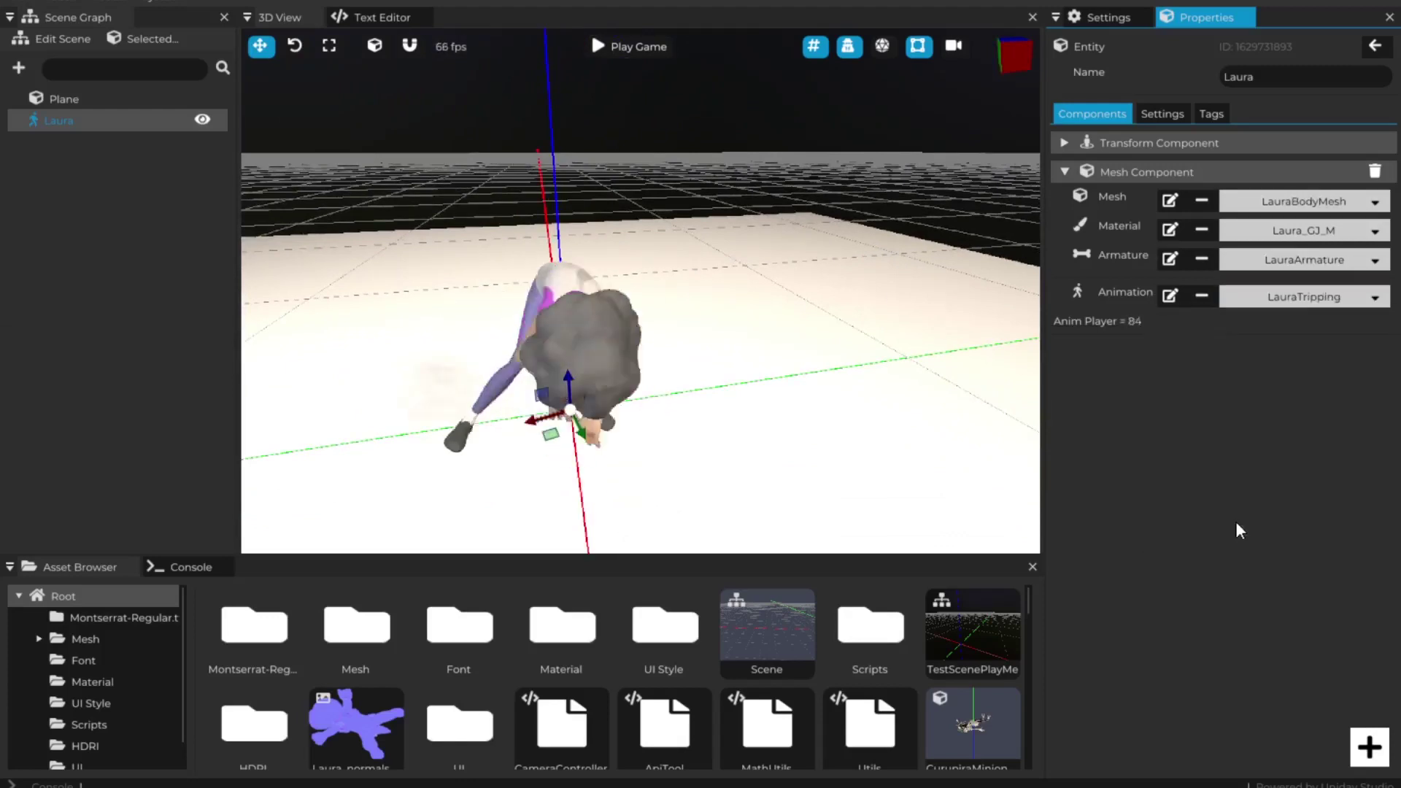
left_click(1328, 295)
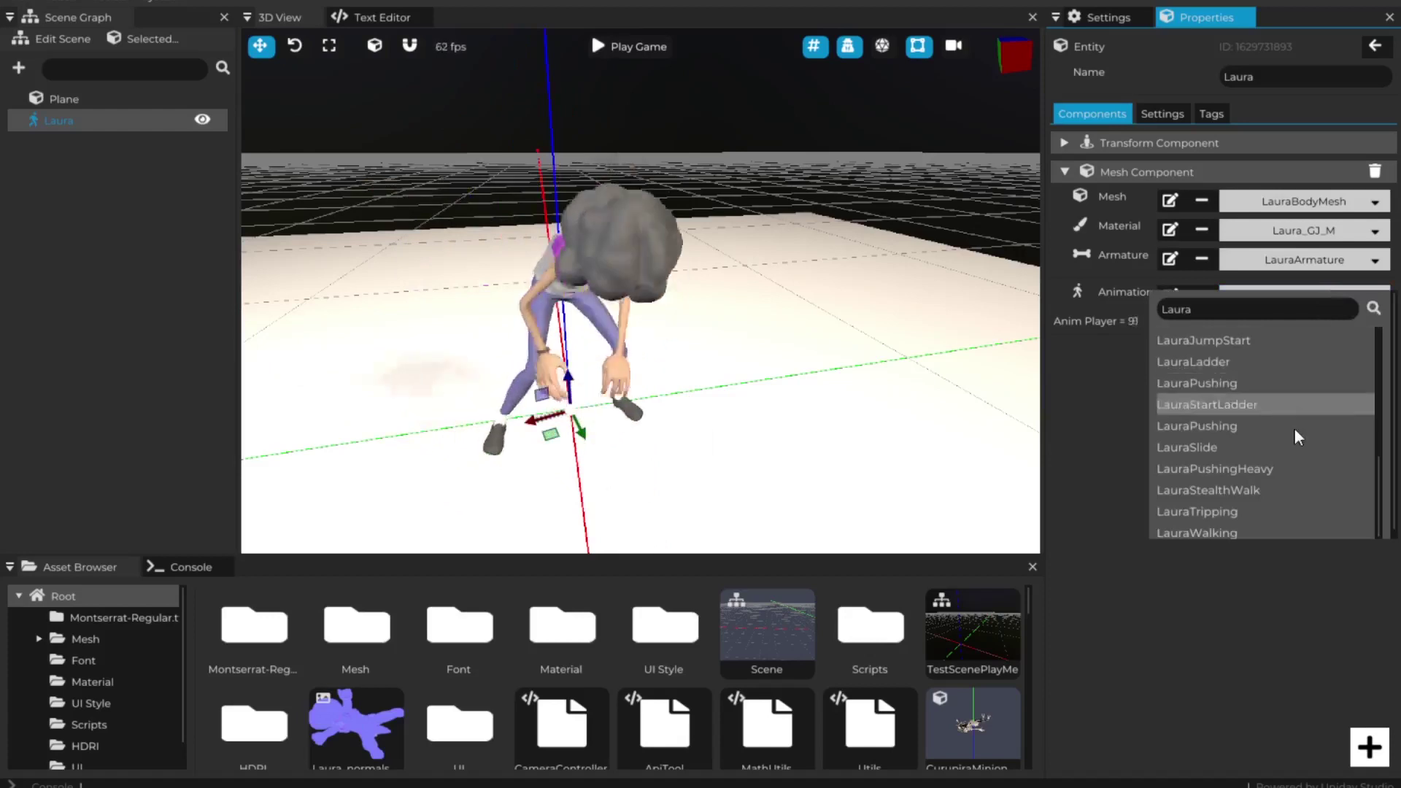
left_click(1219, 533)
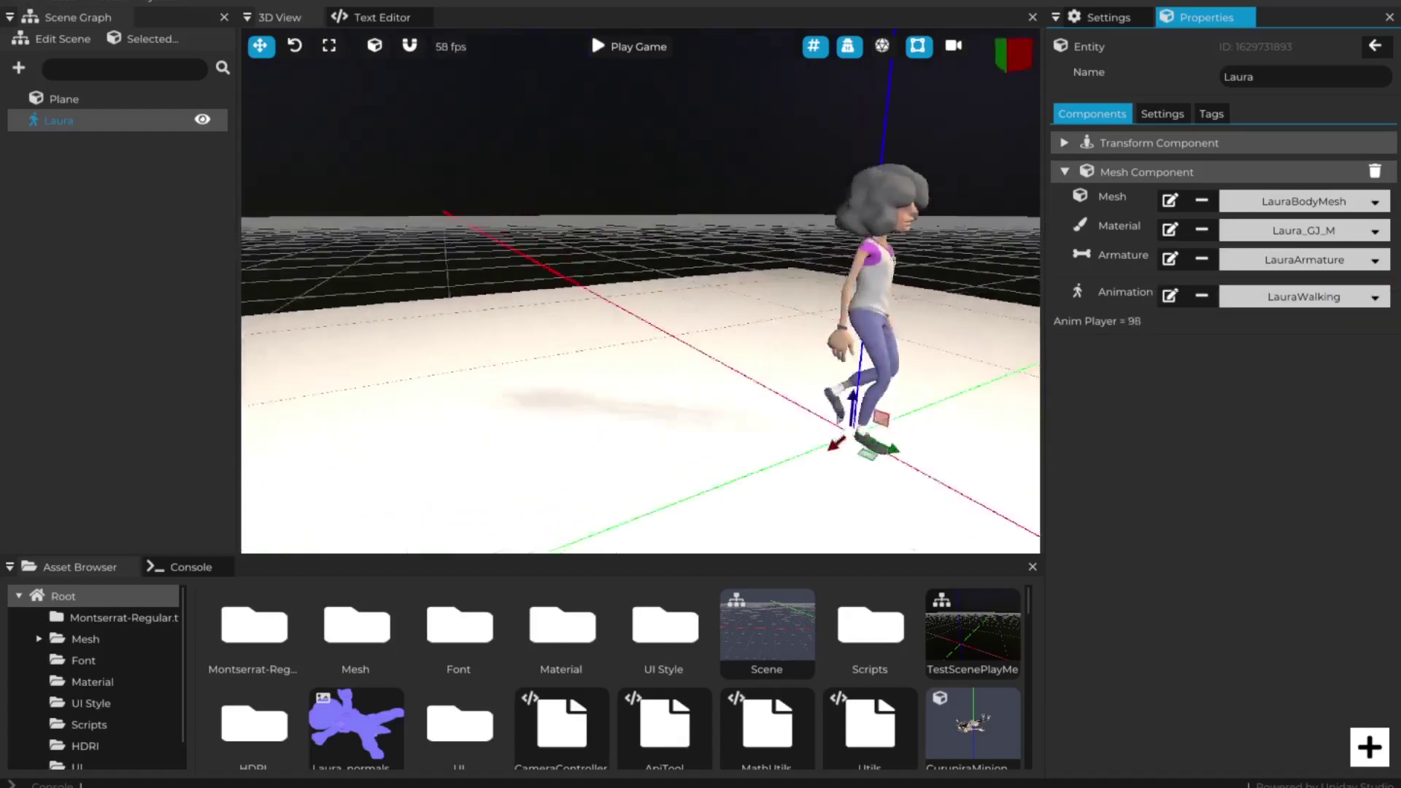
right_click_drag(641, 292, 759, 281)
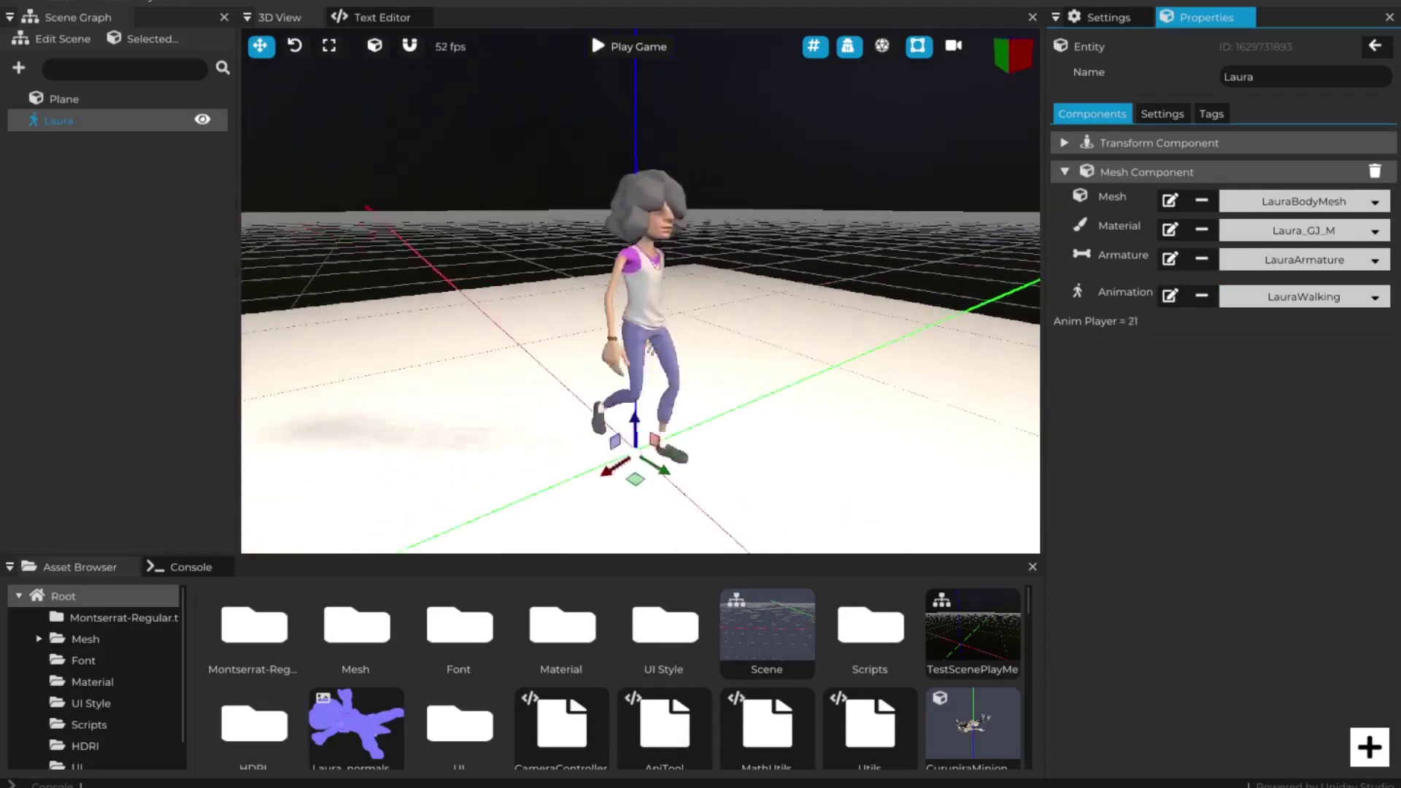
scroll(623, 725, "down", 10)
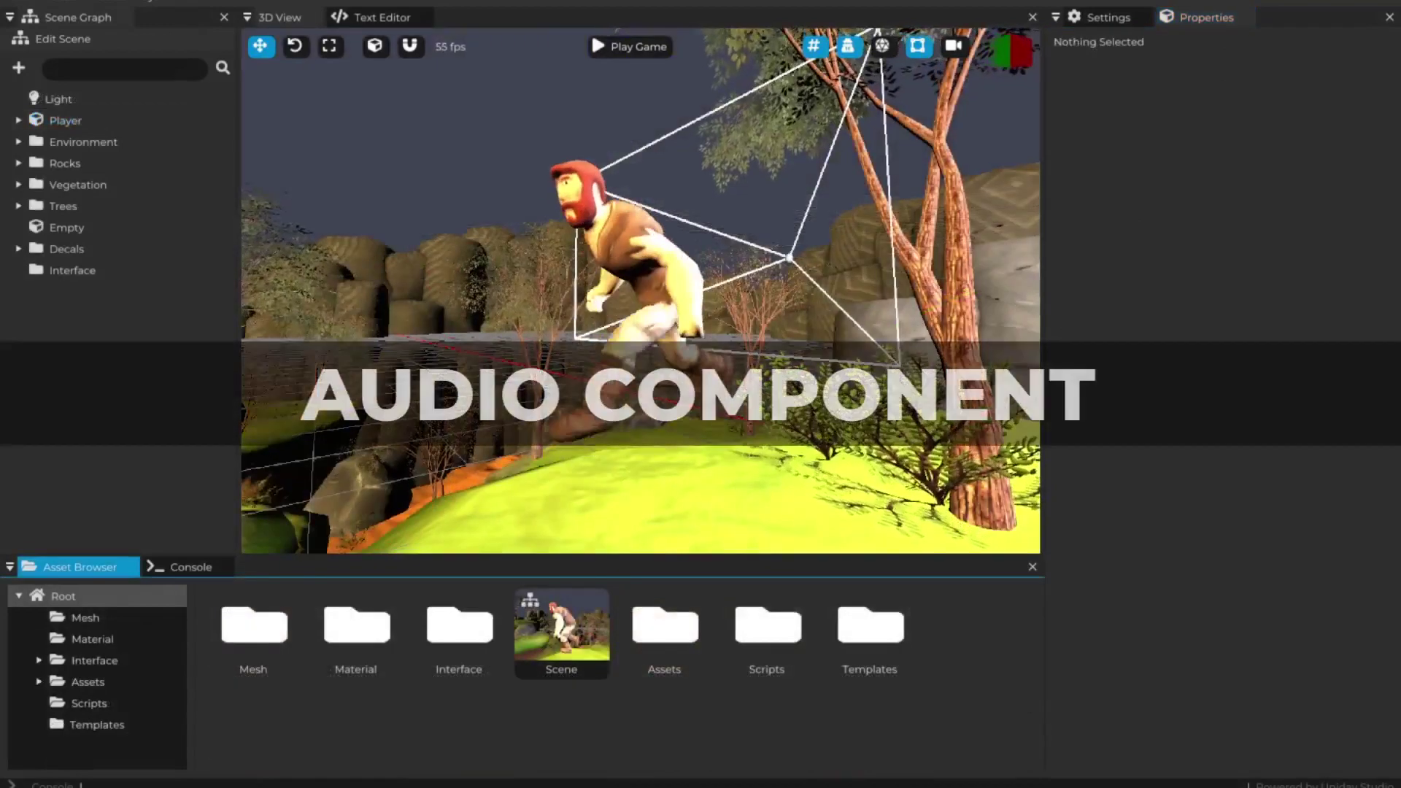
Step: Import hilly_terrain_01_2k.hdr from the HdriHeaven folder into the root of the project's assets
left_click_drag(1393, 180, 1004, 187)
left_click_drag(1025, 452, 343, 677)
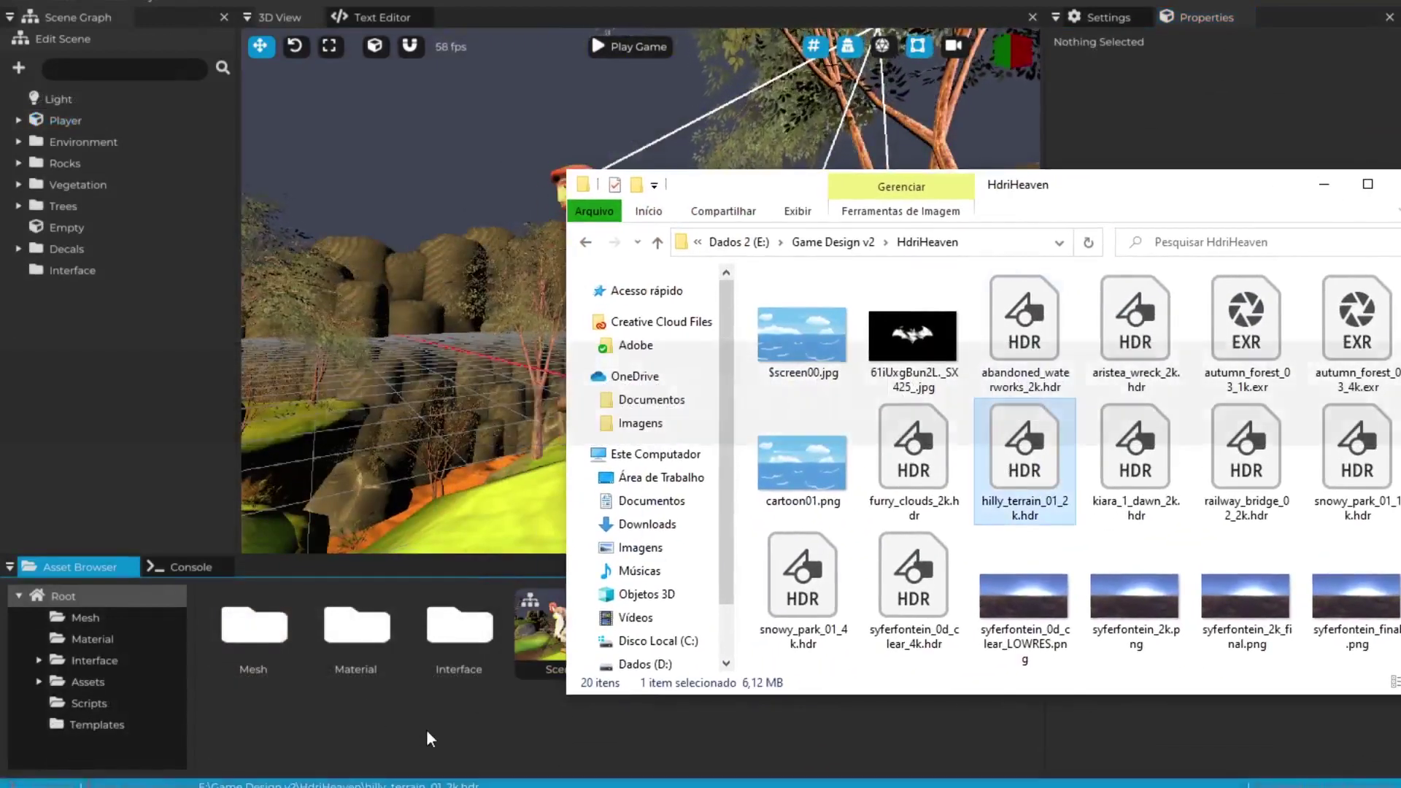
left_click(424, 731)
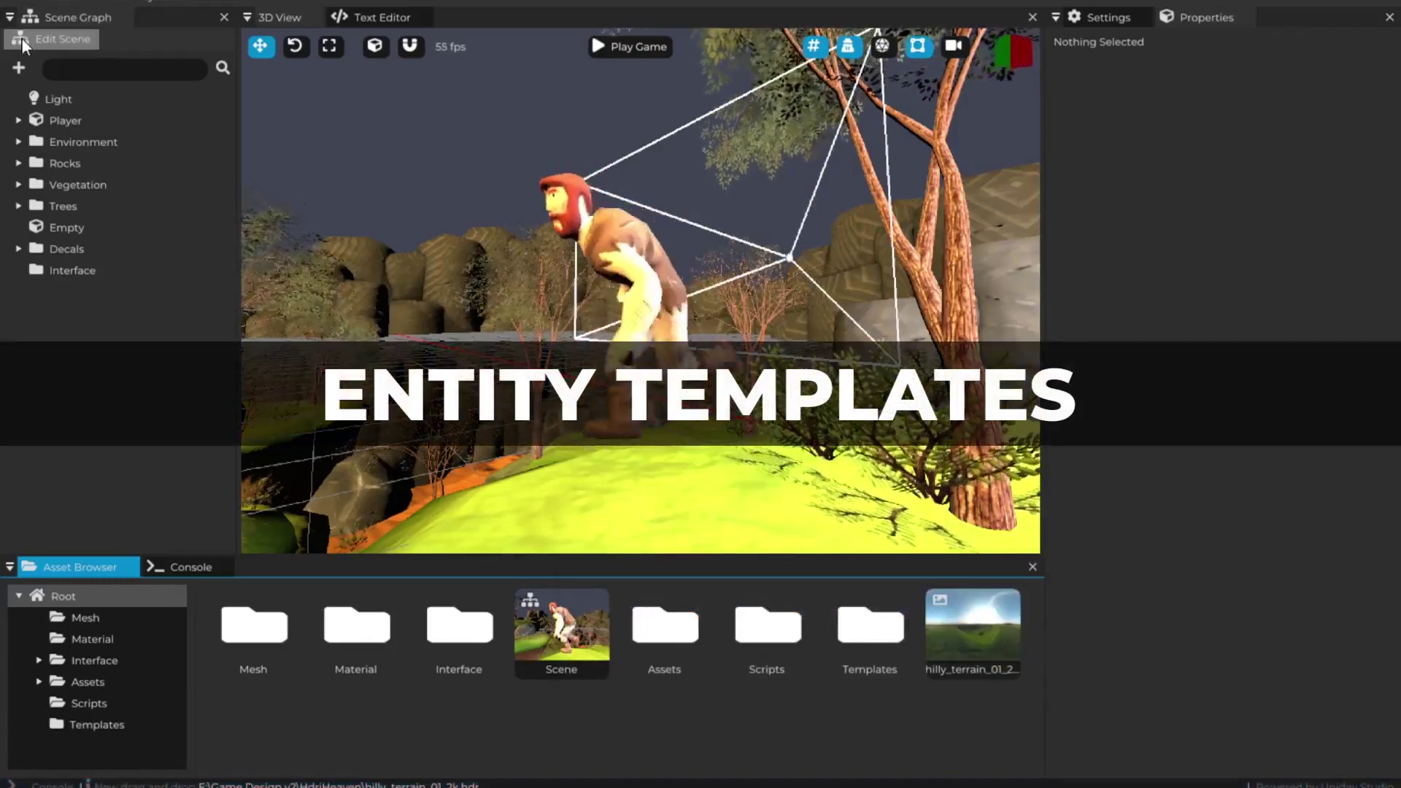
Step: Assign hilly_terrain_01_2k.hdr as both the ambient color and sky color texture of the scene
left_click(22, 42)
left_click(1162, 162)
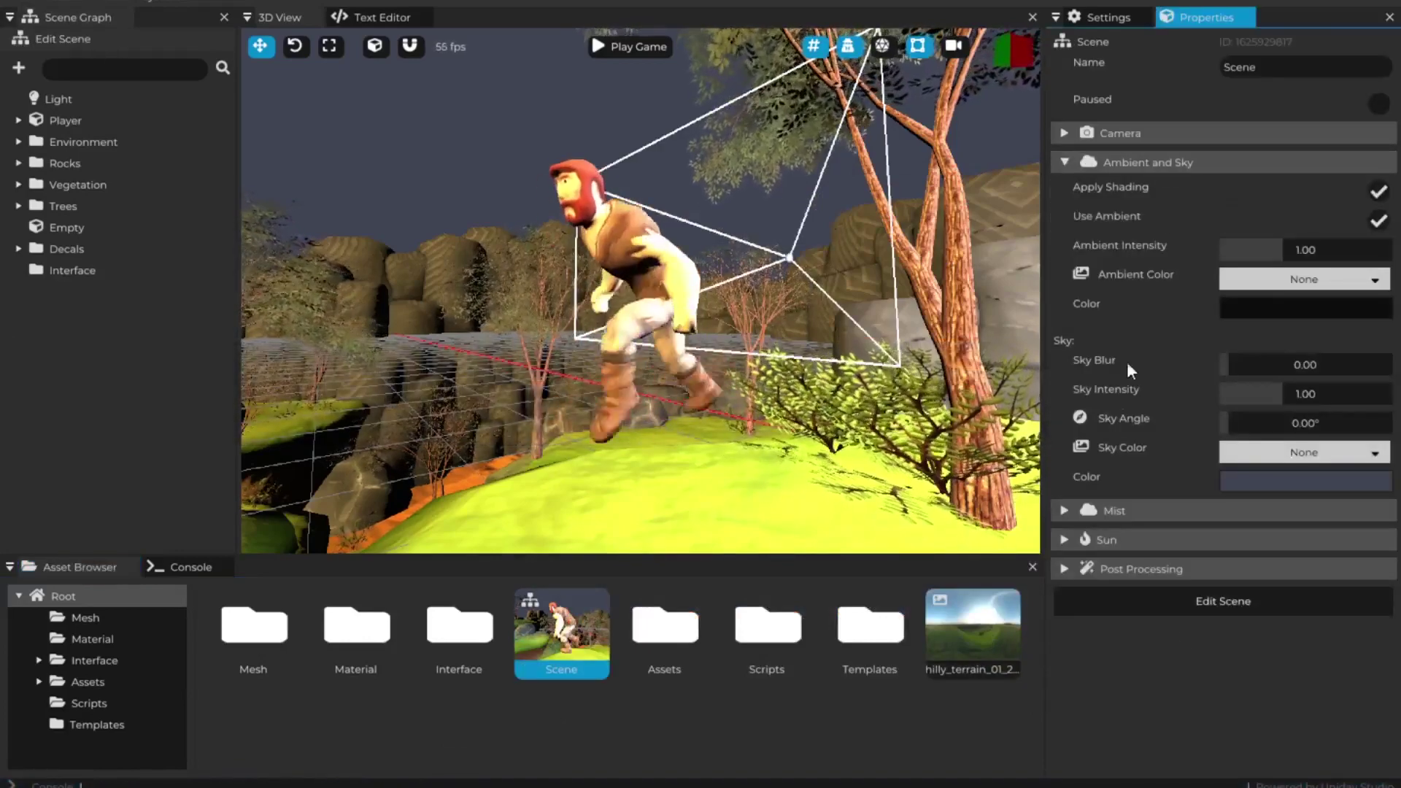
left_click_drag(973, 628, 1295, 424)
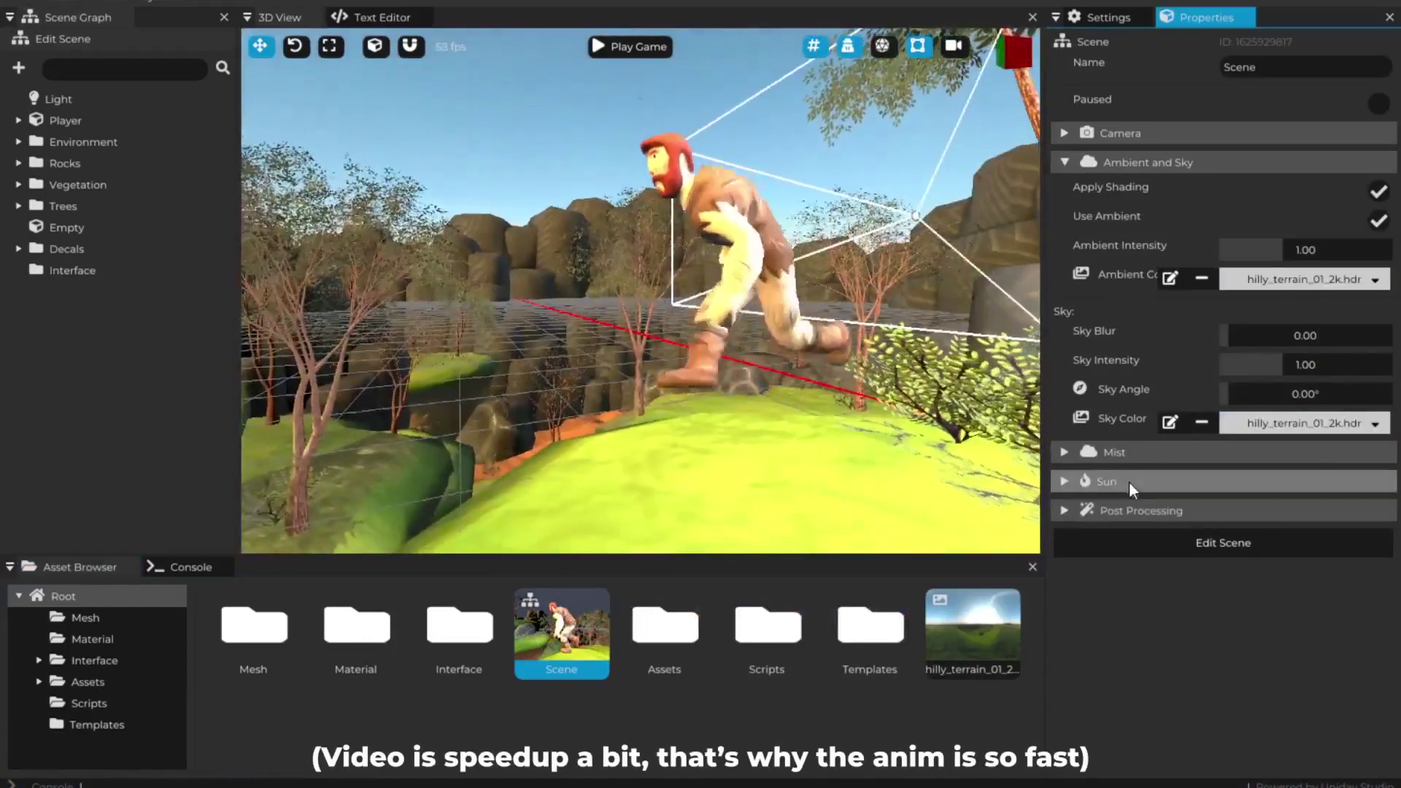
Step: Enable the scene's mist with a start of 28.40 m, distance of 54.10 m and falloff of 1.20
left_click(1148, 453)
left_click(1378, 483)
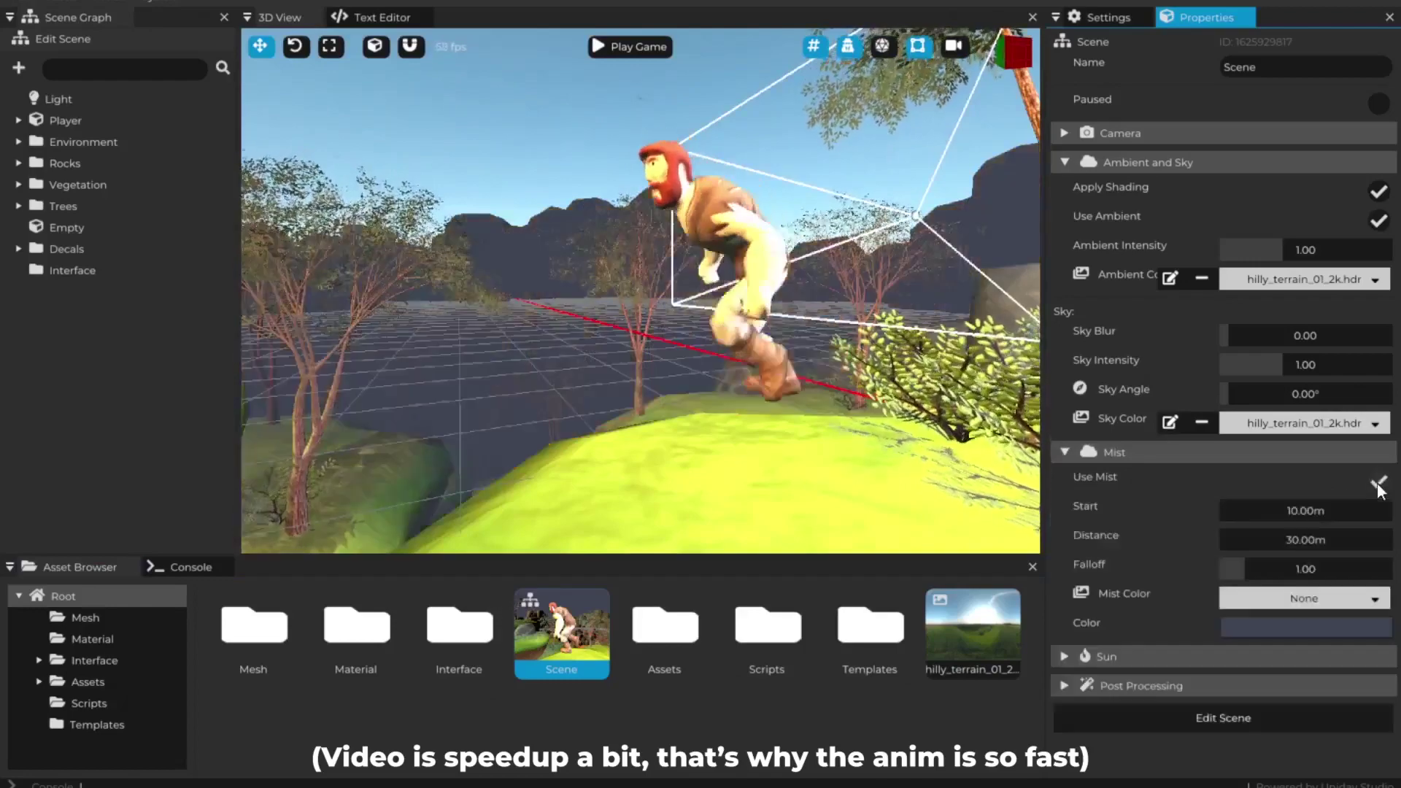
left_click_drag(1306, 423, 1261, 569)
mouse_move(1343, 552)
left_mouse_down()
mouse_move(1366, 549)
mouse_move(1329, 514)
mouse_move(1377, 515)
mouse_move(1351, 539)
mouse_move(1373, 538)
mouse_move(1366, 550)
left_mouse_up()
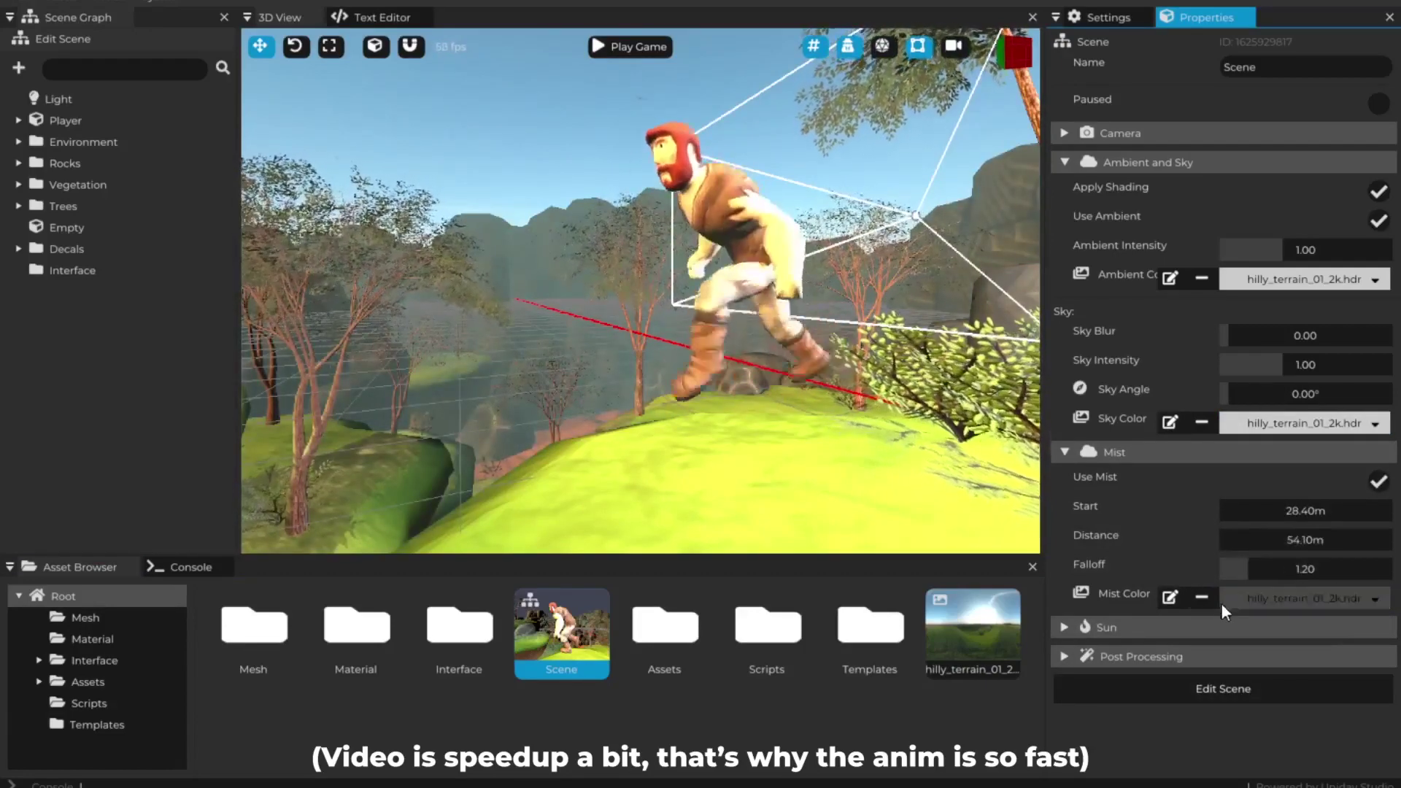
Step: Remove the texture from the mist color and set the mist to a pale lavender color
left_click(1202, 598)
left_click(1299, 629)
left_click_drag(1201, 440, 1157, 360)
left_click(595, 219)
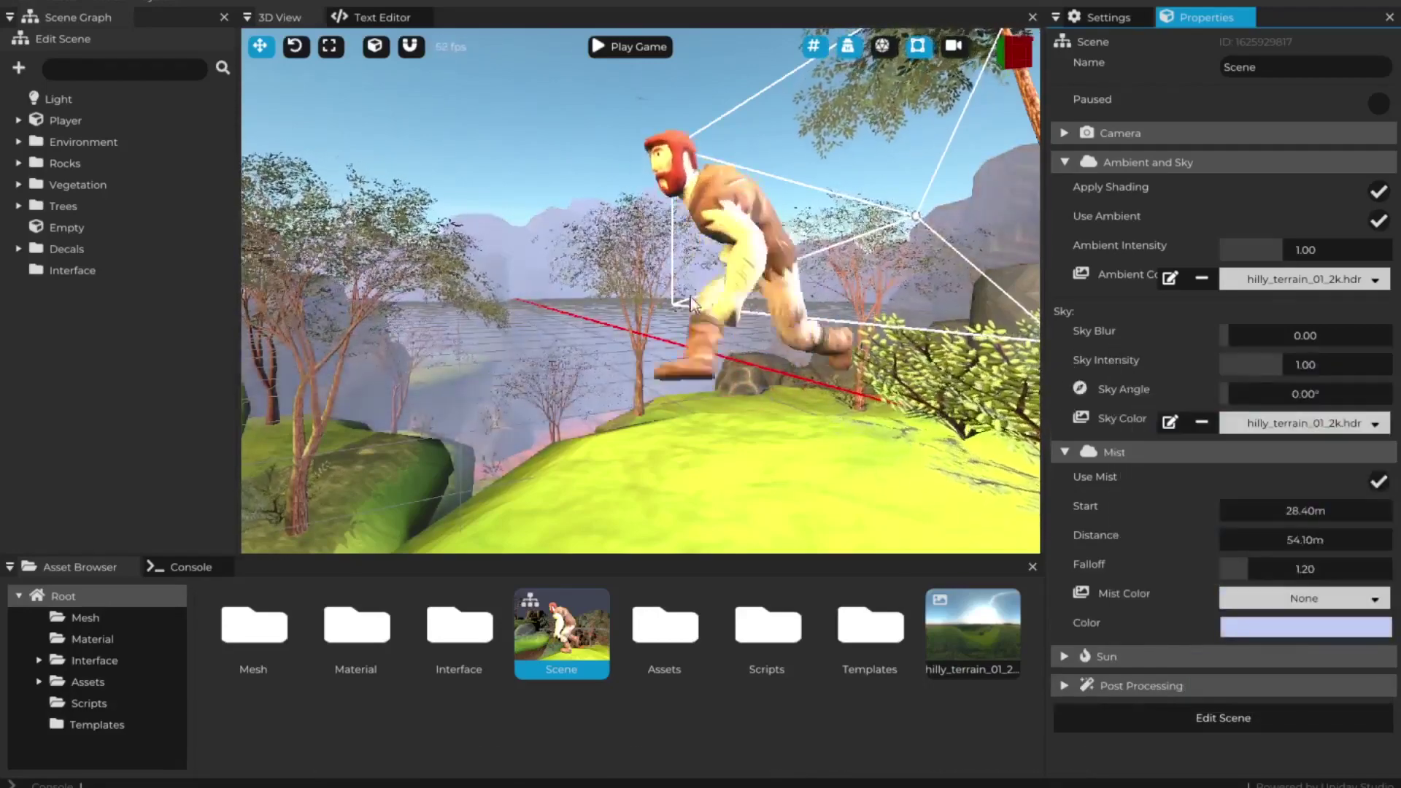
Step: Collapse the ambient and mist settings and expand the sun settings together with their shadow options
middle_click_drag(595, 219, 788, 197)
middle_click_drag(843, 102, 1000, 120)
middle_click_drag(555, 219, 788, 234)
middle_click_drag(554, 306, 792, 175)
middle_click_drag(620, 175, 737, 329)
mouse_move(641, 290)
middle_mouse_down()
mouse_move(620, 313)
mouse_move(649, 332)
mouse_move(620, 296)
mouse_move(646, 281)
middle_mouse_up()
left_click(1160, 655)
left_click(1147, 164)
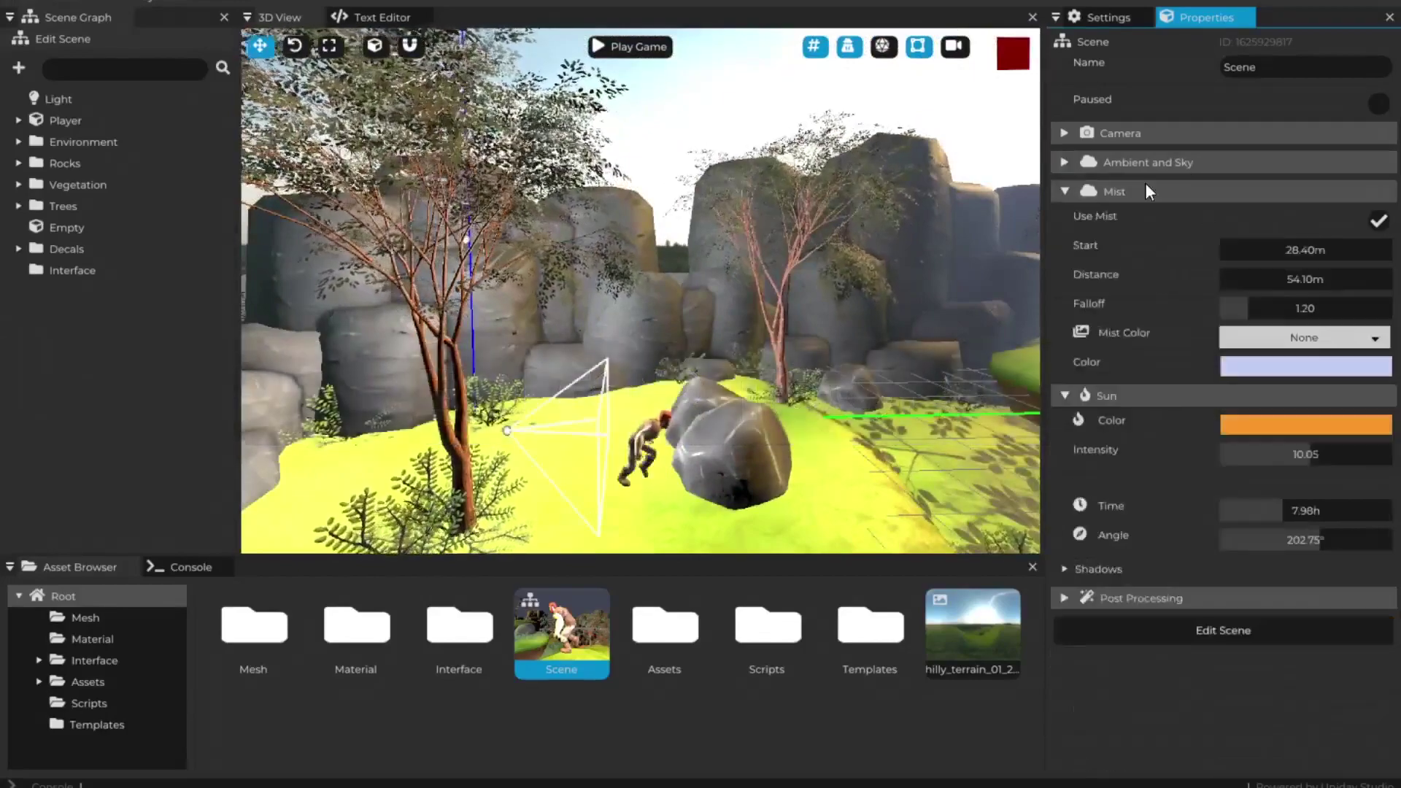
left_click(1136, 193)
left_click(1182, 394)
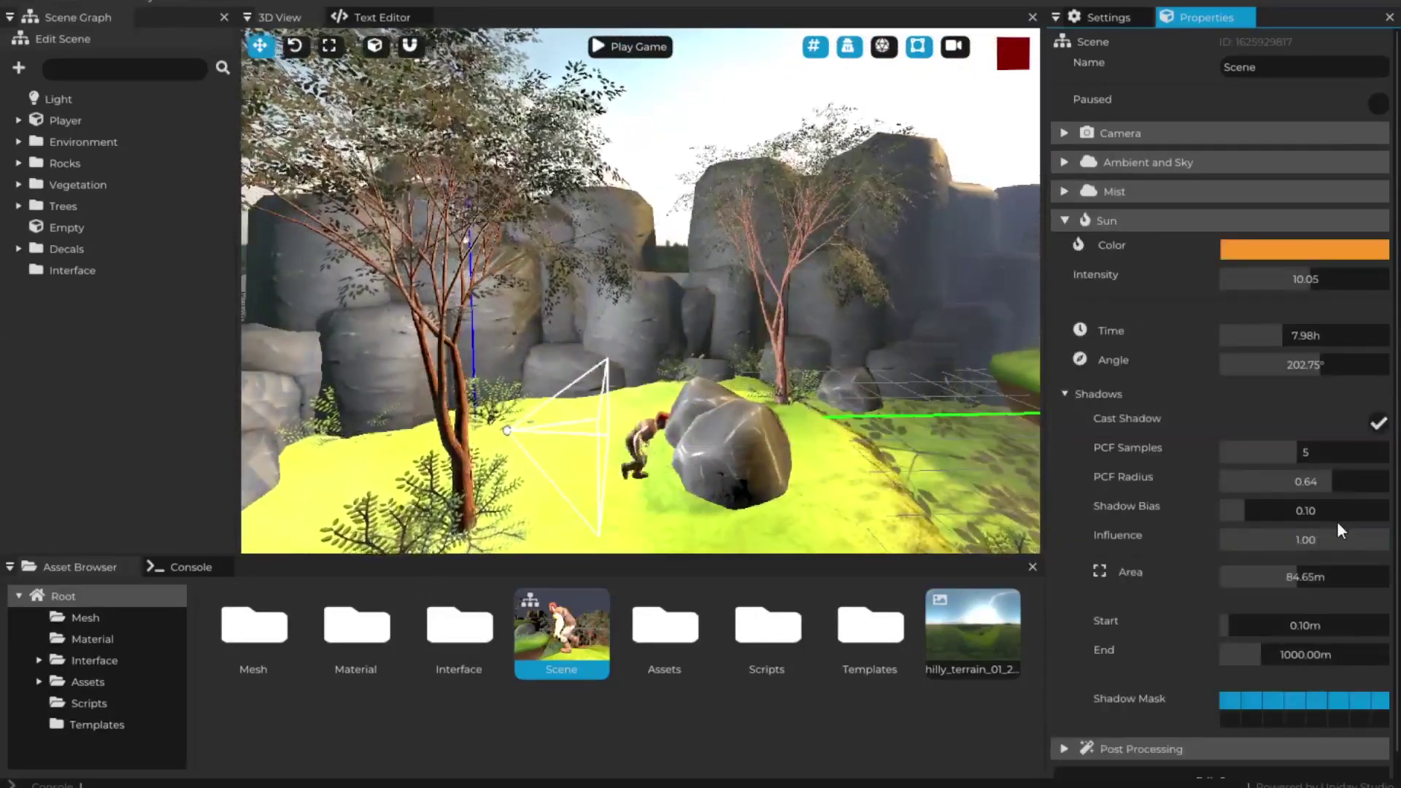
Step: Change the sun's color to a softer, less saturated orange
left_click(1326, 248)
left_click(1160, 283)
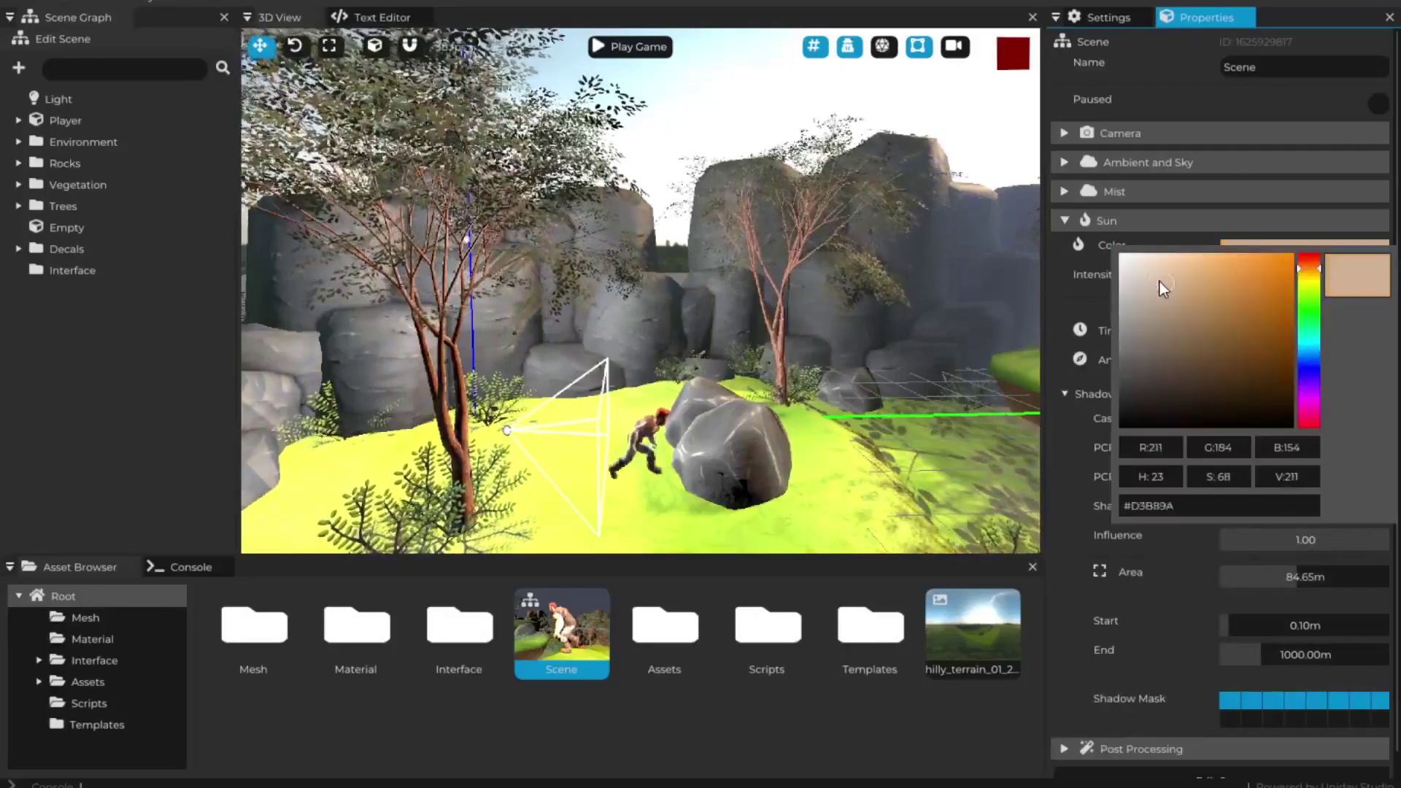
left_click_drag(1189, 297, 1214, 282)
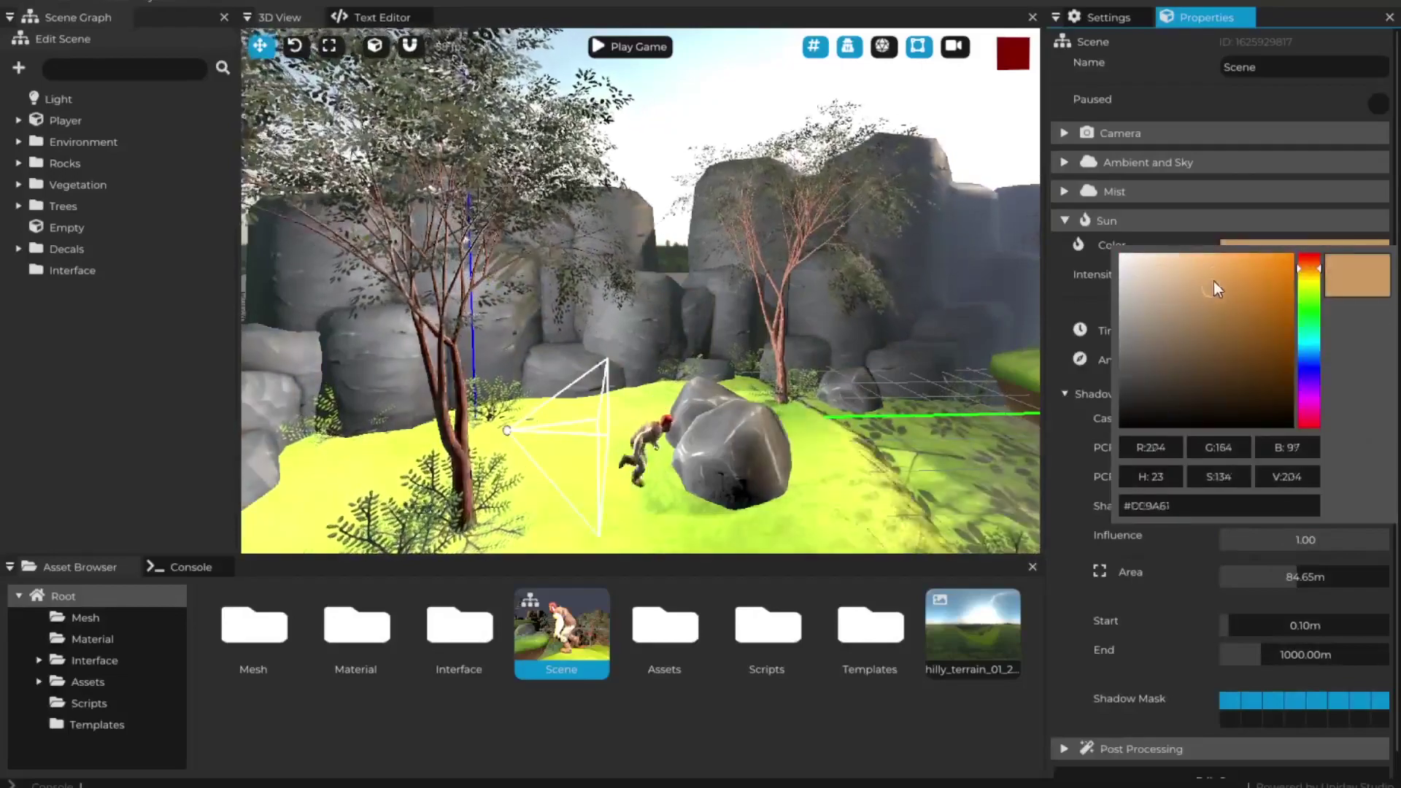
Step: Set the Light entity's intensity to 2.87 and its radius to 15.60
left_click(58, 99)
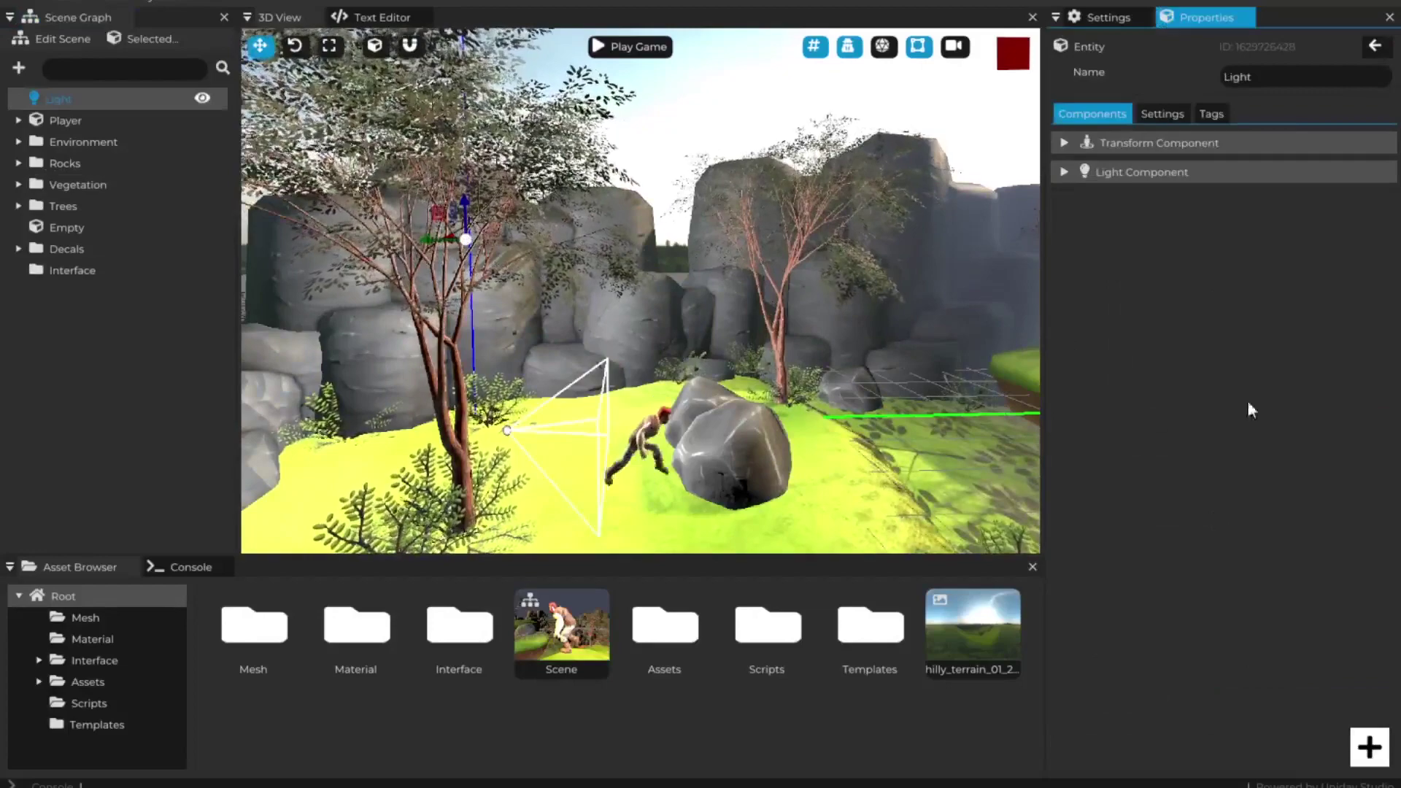
left_click_drag(1307, 260, 1273, 292)
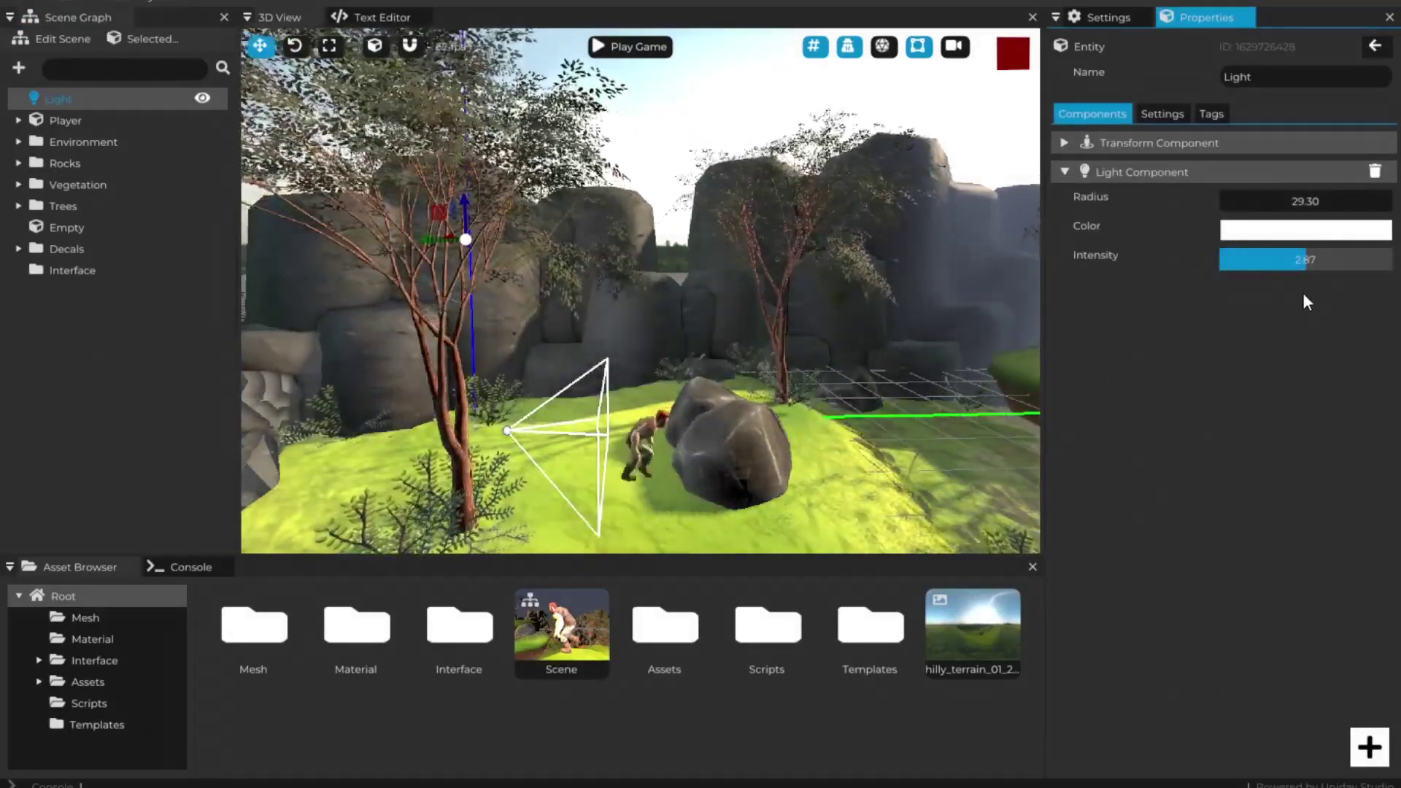
left_click_drag(1308, 199, 1082, 213)
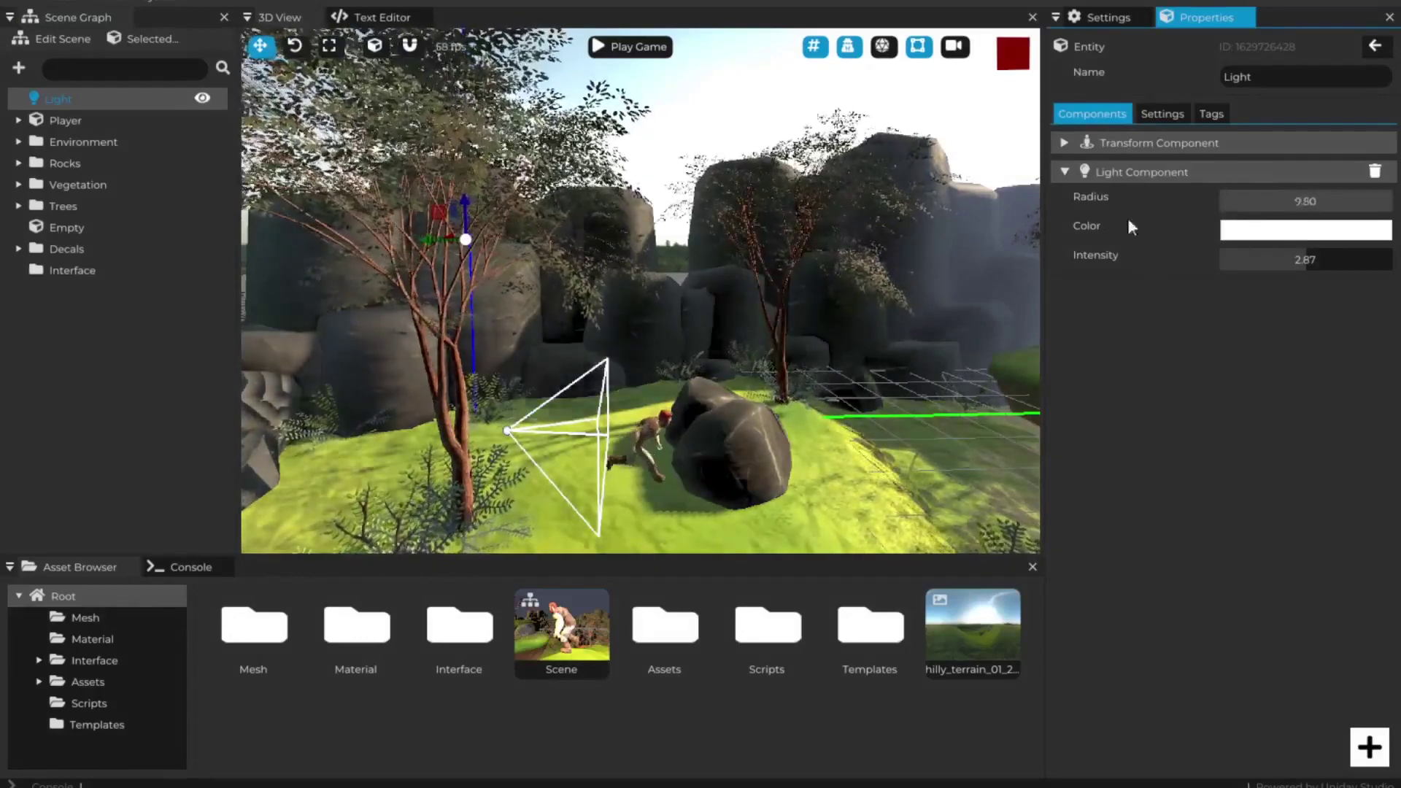
Step: Change the Light entity's color to a bright yellowish green
left_click(1281, 231)
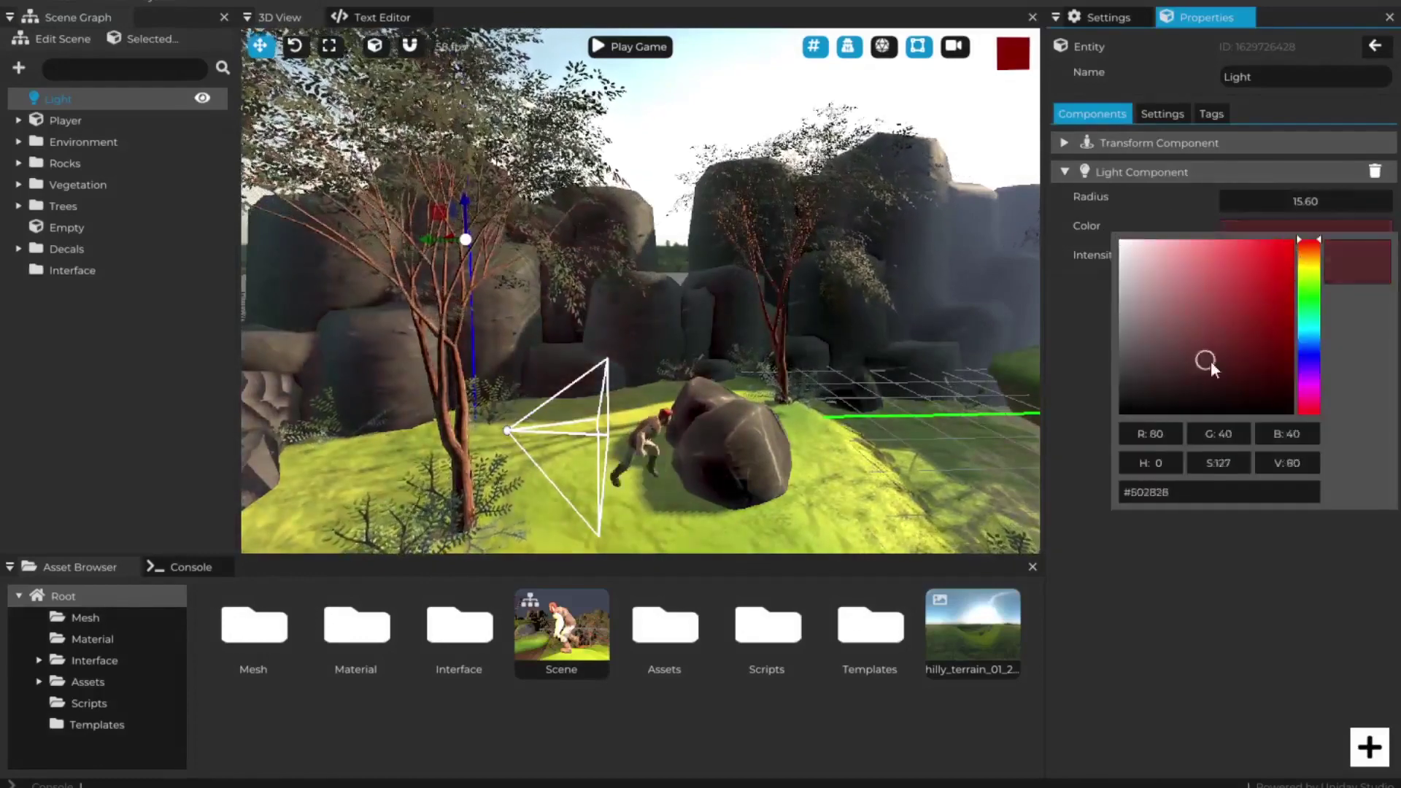
left_click(1305, 296)
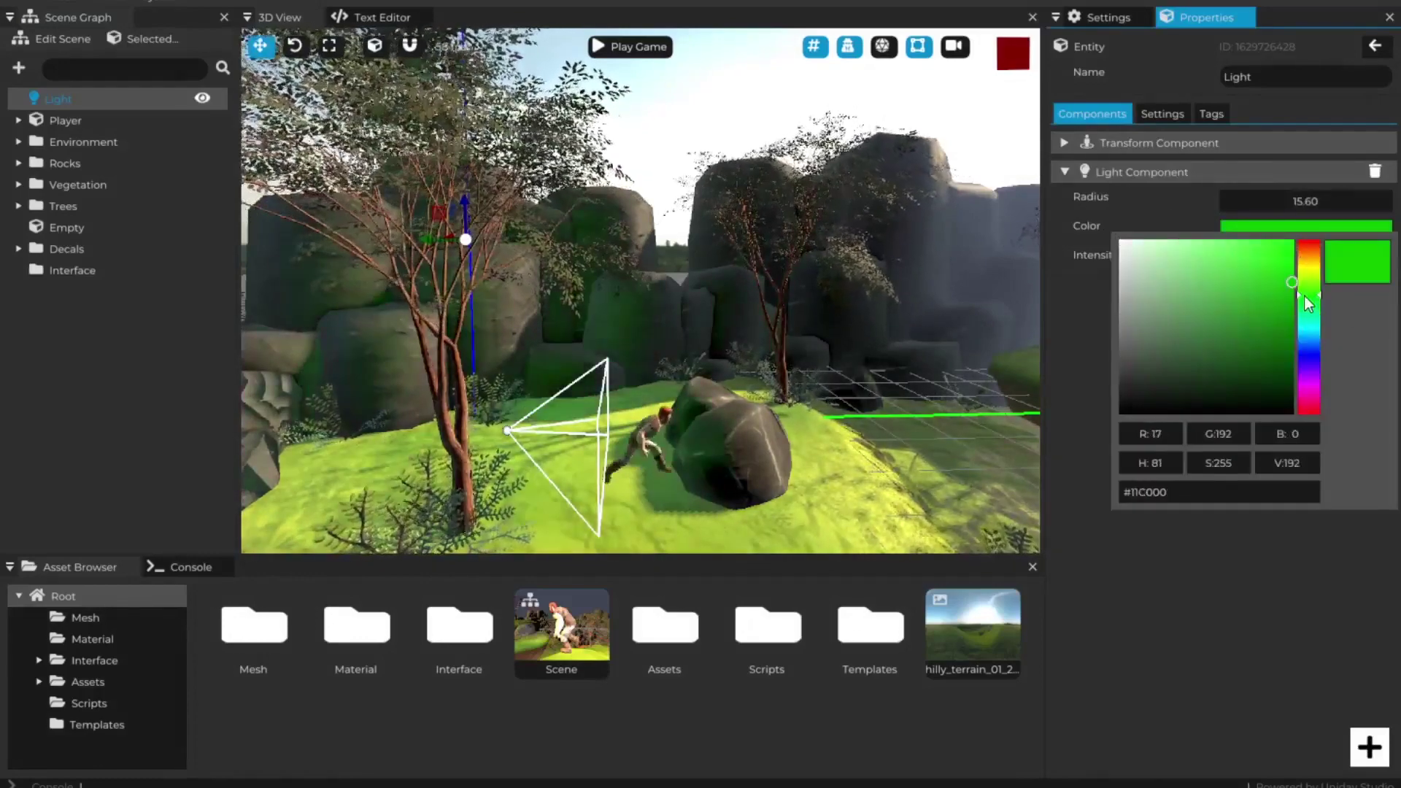
left_click(1235, 632)
Step: Set the scene's sun angle to 237.13°, its time to 8.34 h and the shadow bias to 0.35
left_click(53, 40)
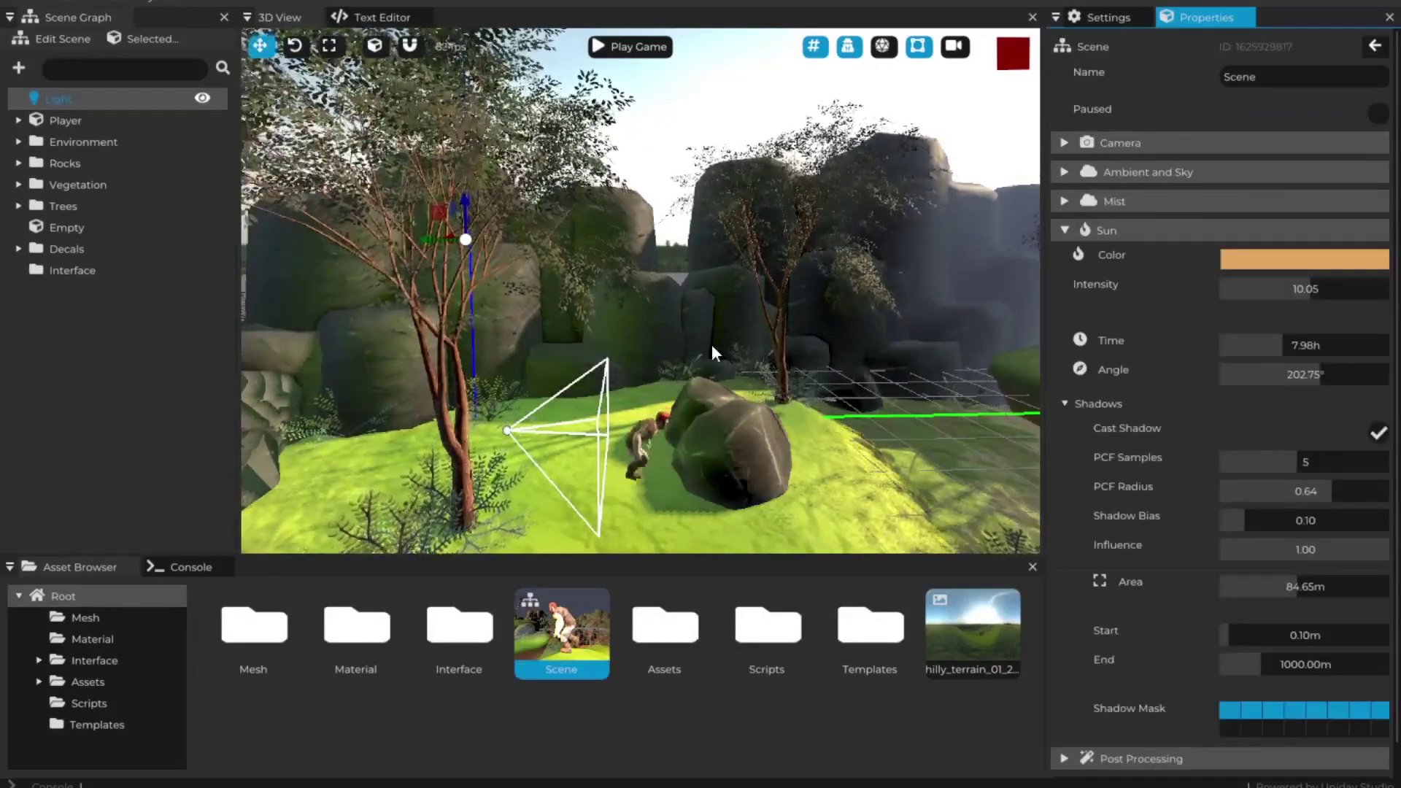
right_click_drag(711, 345, 711, 402)
key("s")
key("w")
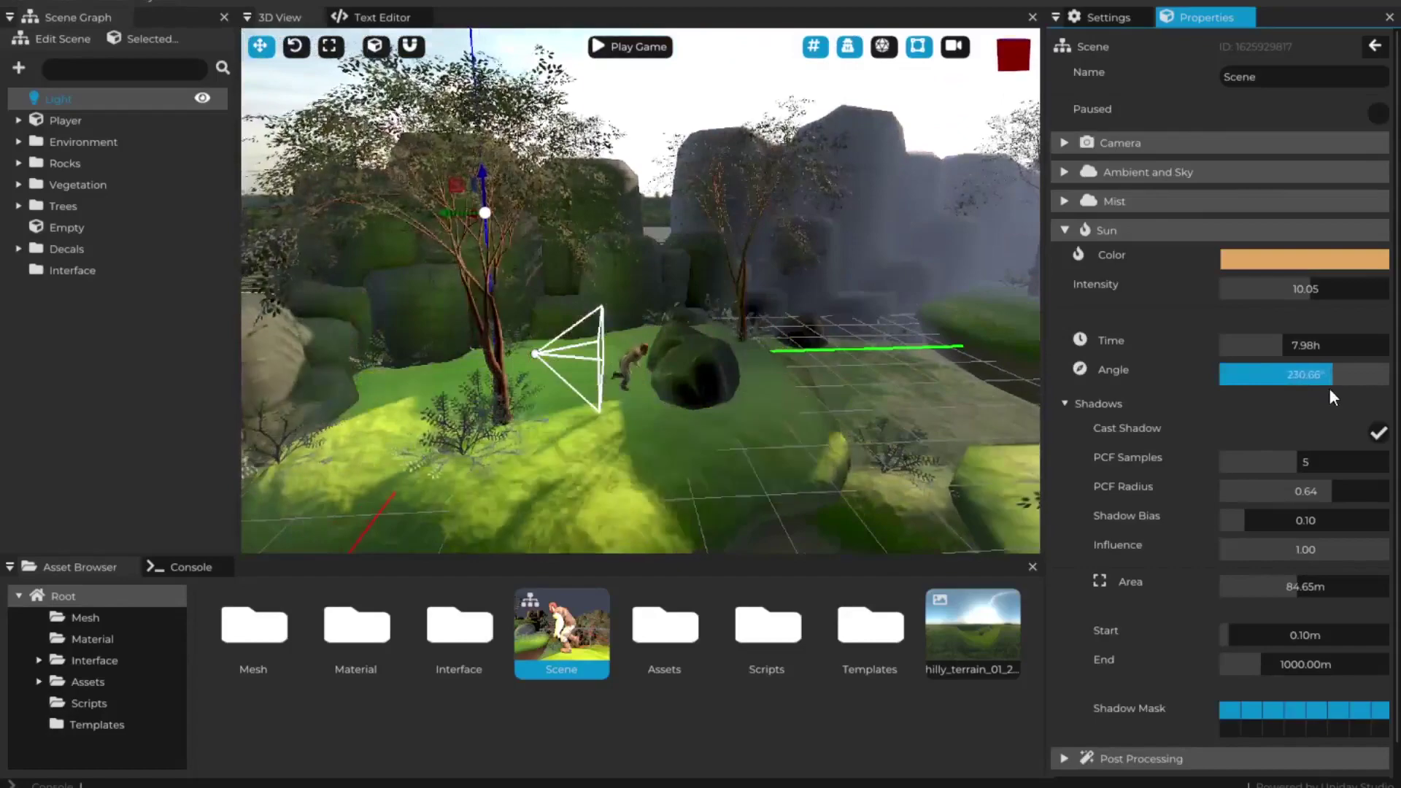
mouse_move(1284, 348)
left_mouse_down()
mouse_move(1297, 354)
mouse_move(1277, 359)
left_mouse_up()
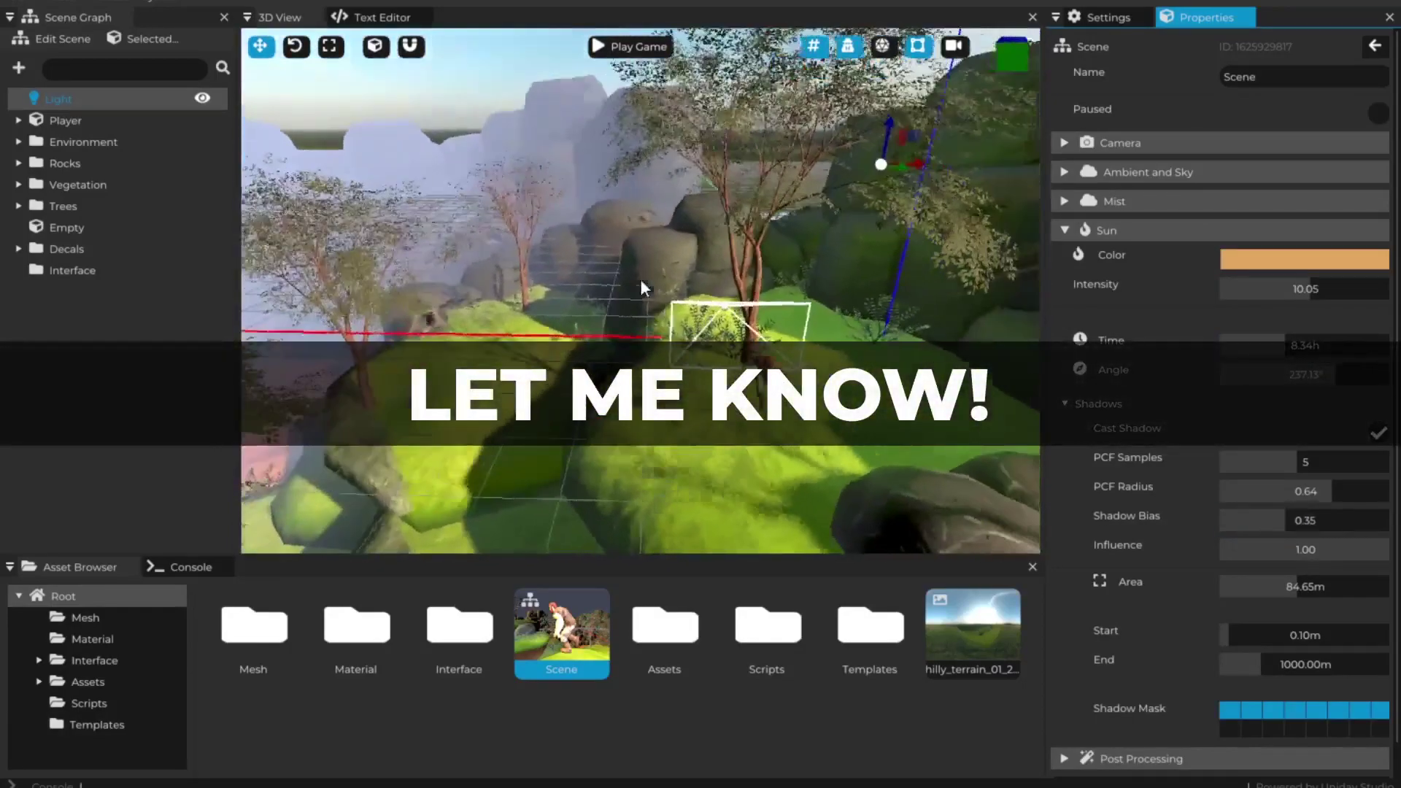
Step: Set the sun's shadow area to 17.68 m and its time to 8.48 h
middle_click_drag(640, 281, 938, 52)
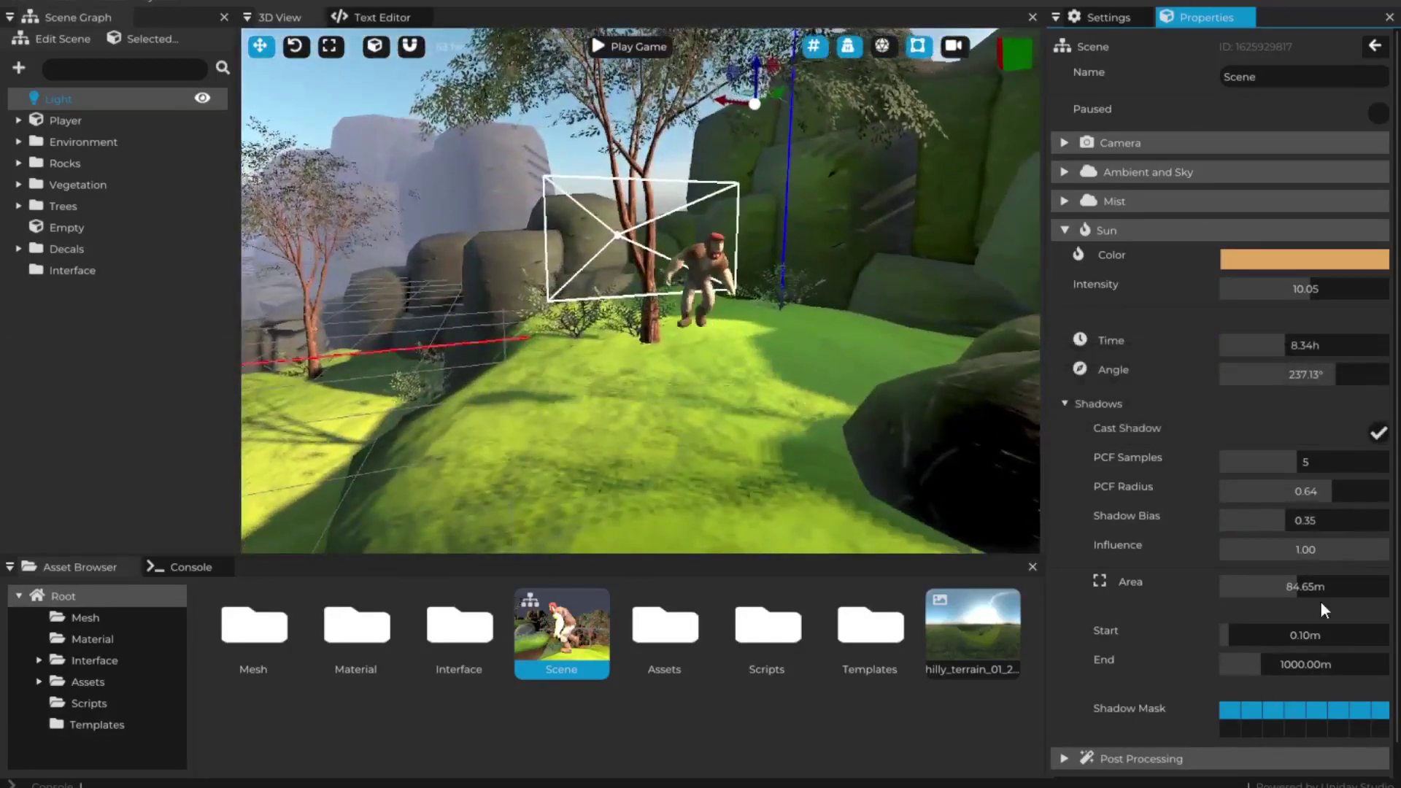
left_click_drag(1270, 588, 1233, 588)
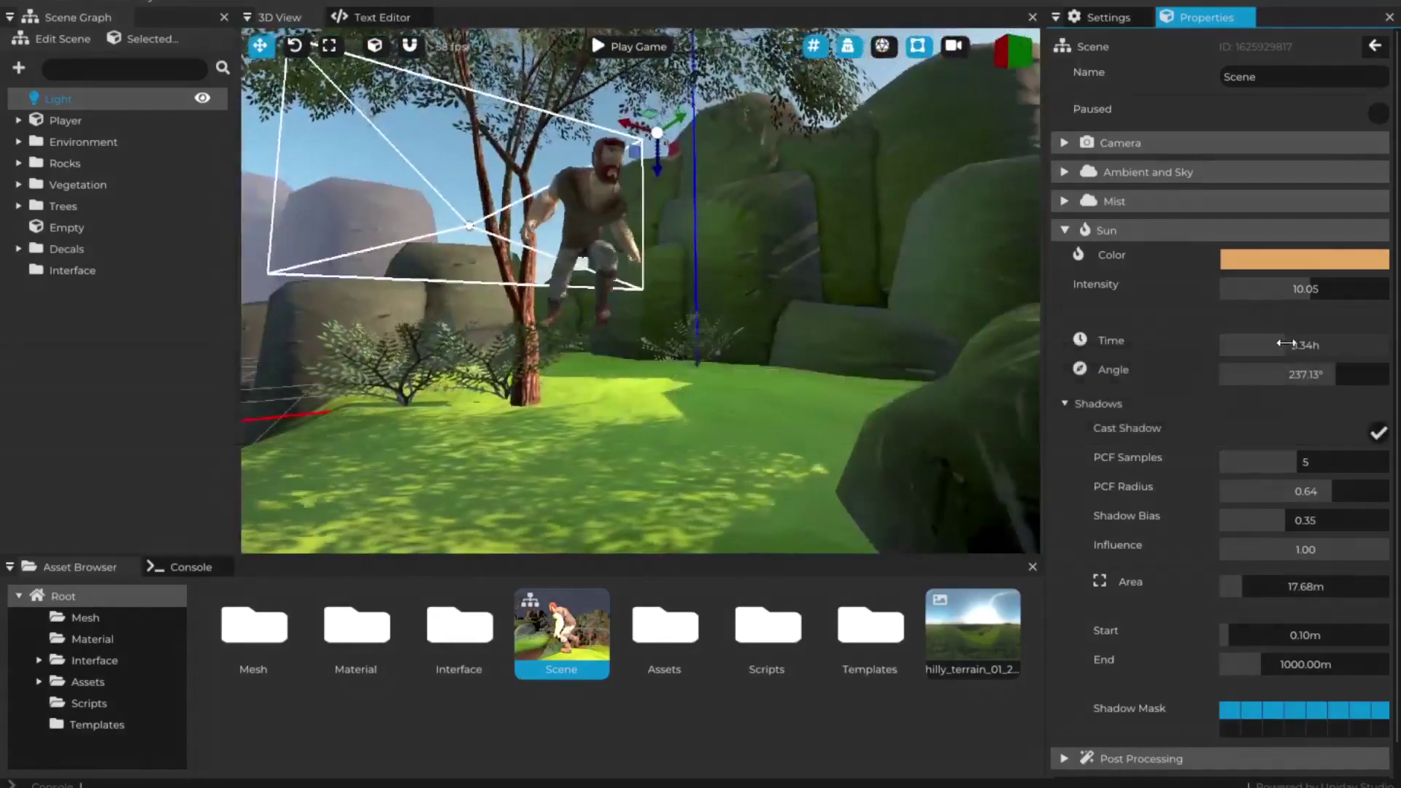
left_click_drag(1286, 343, 1285, 346)
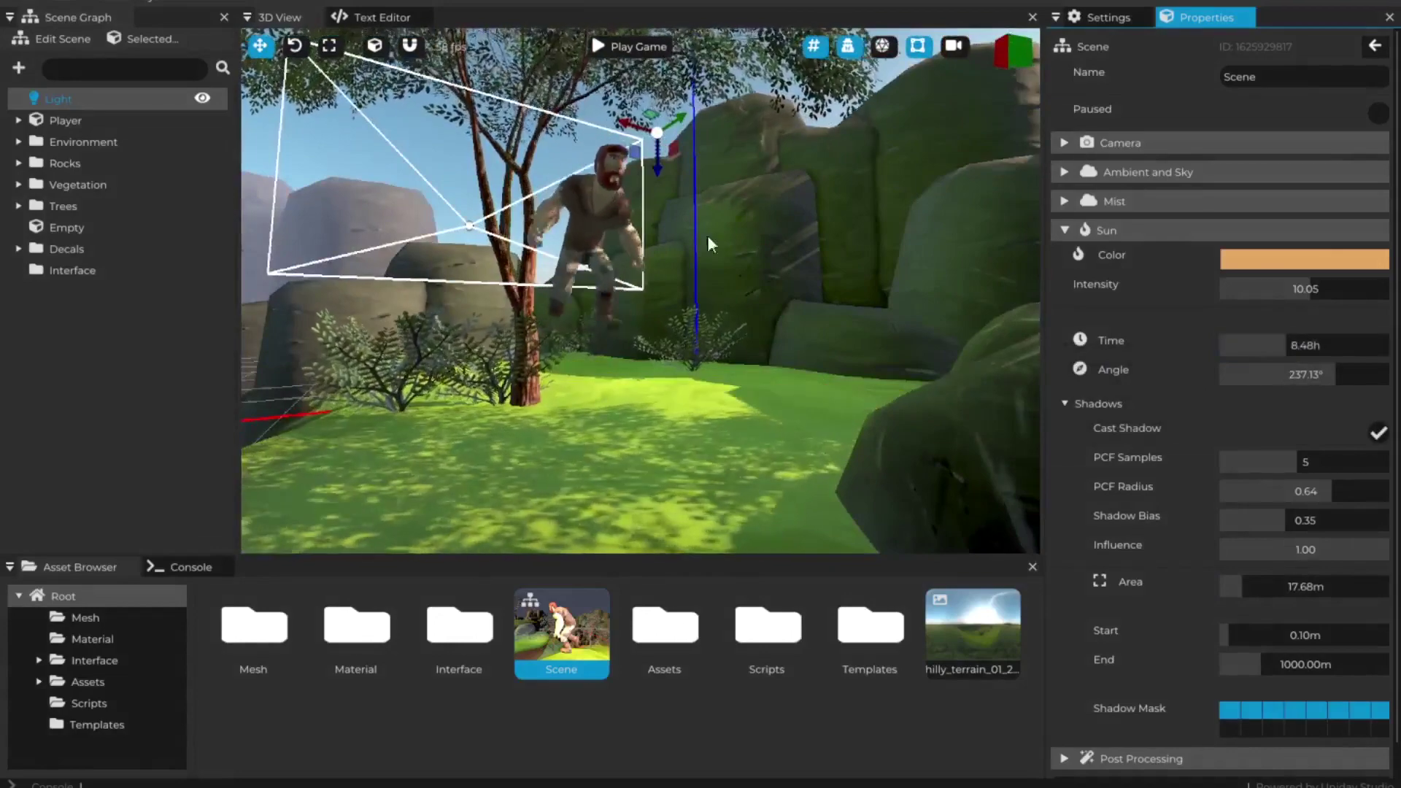
Step: Lower the Player entity onto the grass and inspect its surroundings, temporarily toggling a viewport display option
left_click(53, 122)
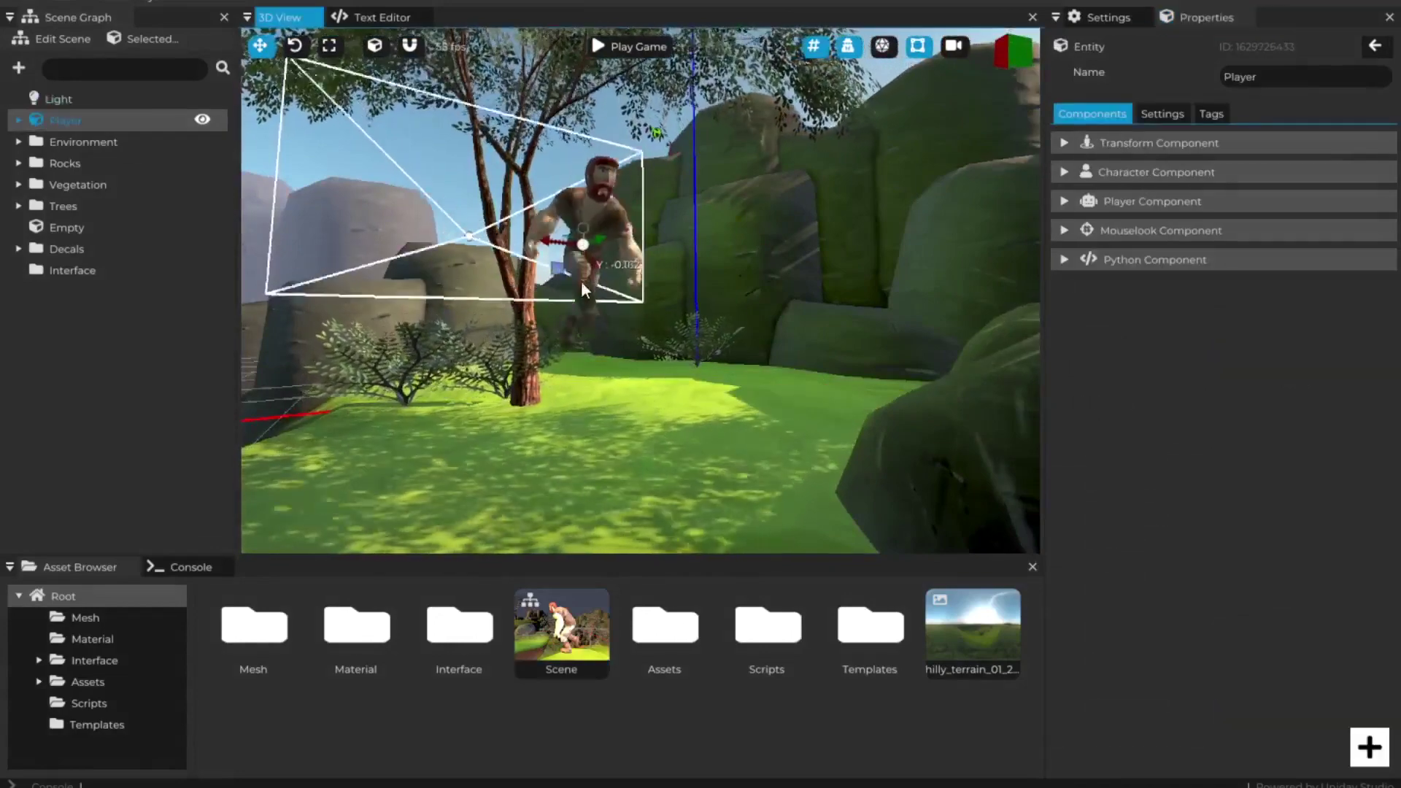
left_click_drag(589, 263, 582, 424)
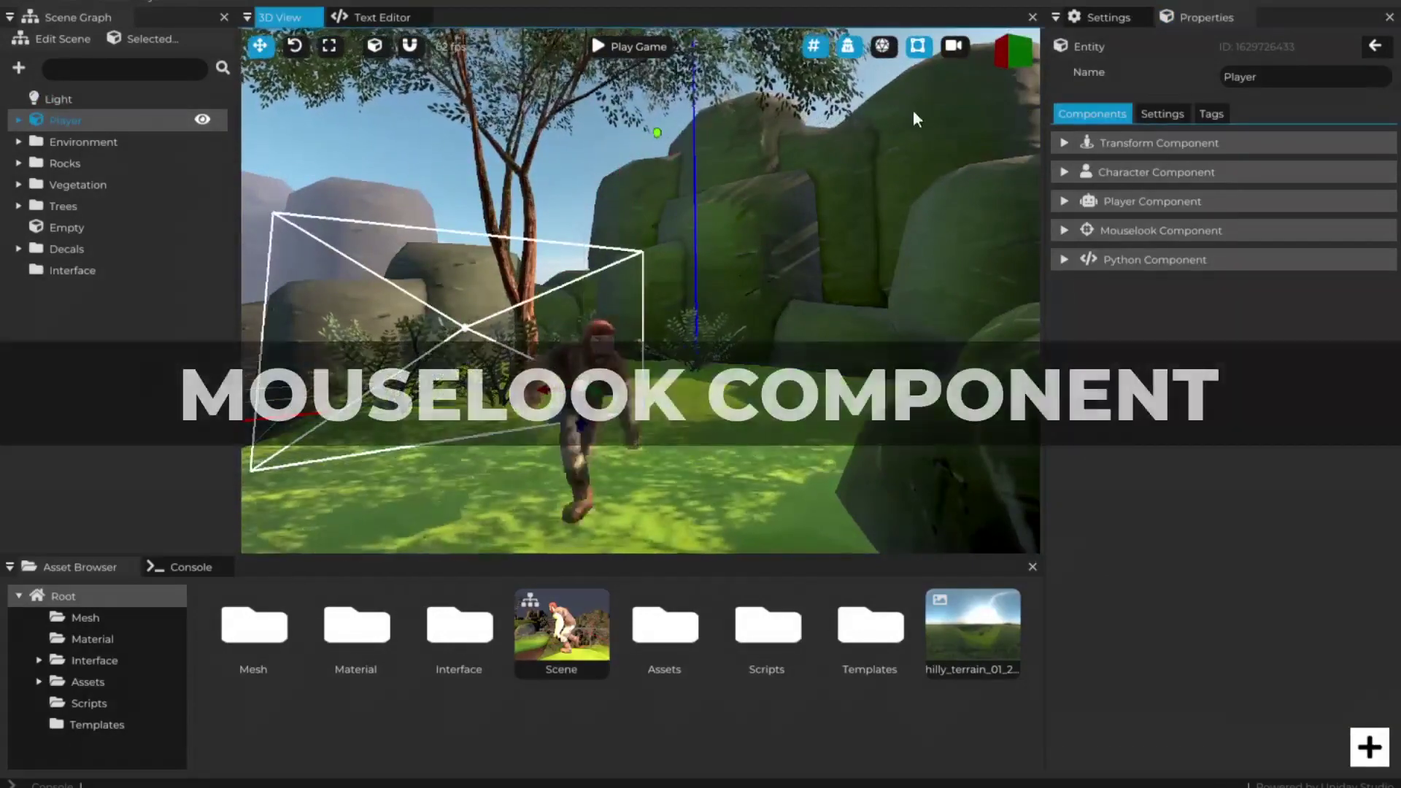
left_click(884, 48)
right_click_drag(730, 256, 729, 296)
left_click(882, 46)
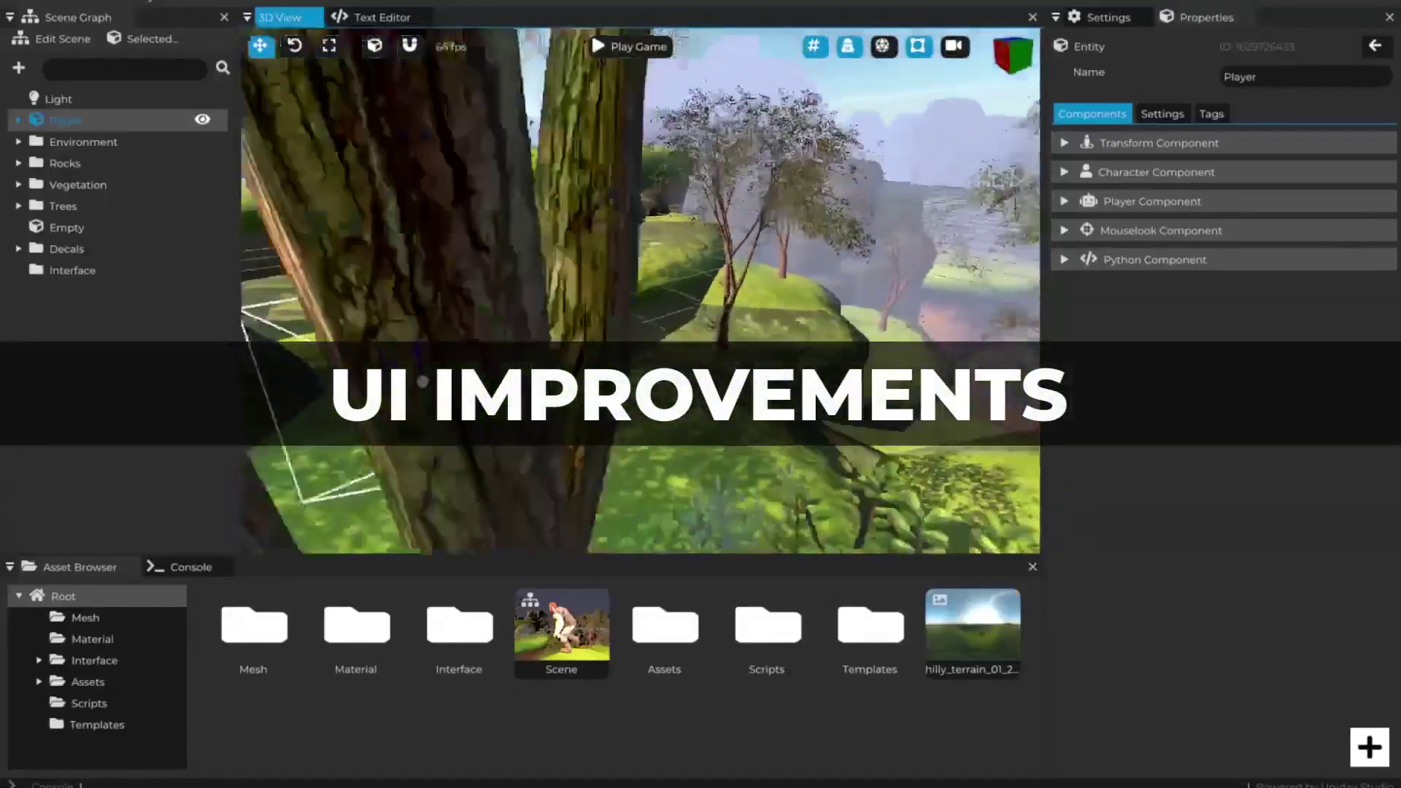
right_click_drag(803, 292, 526, 292)
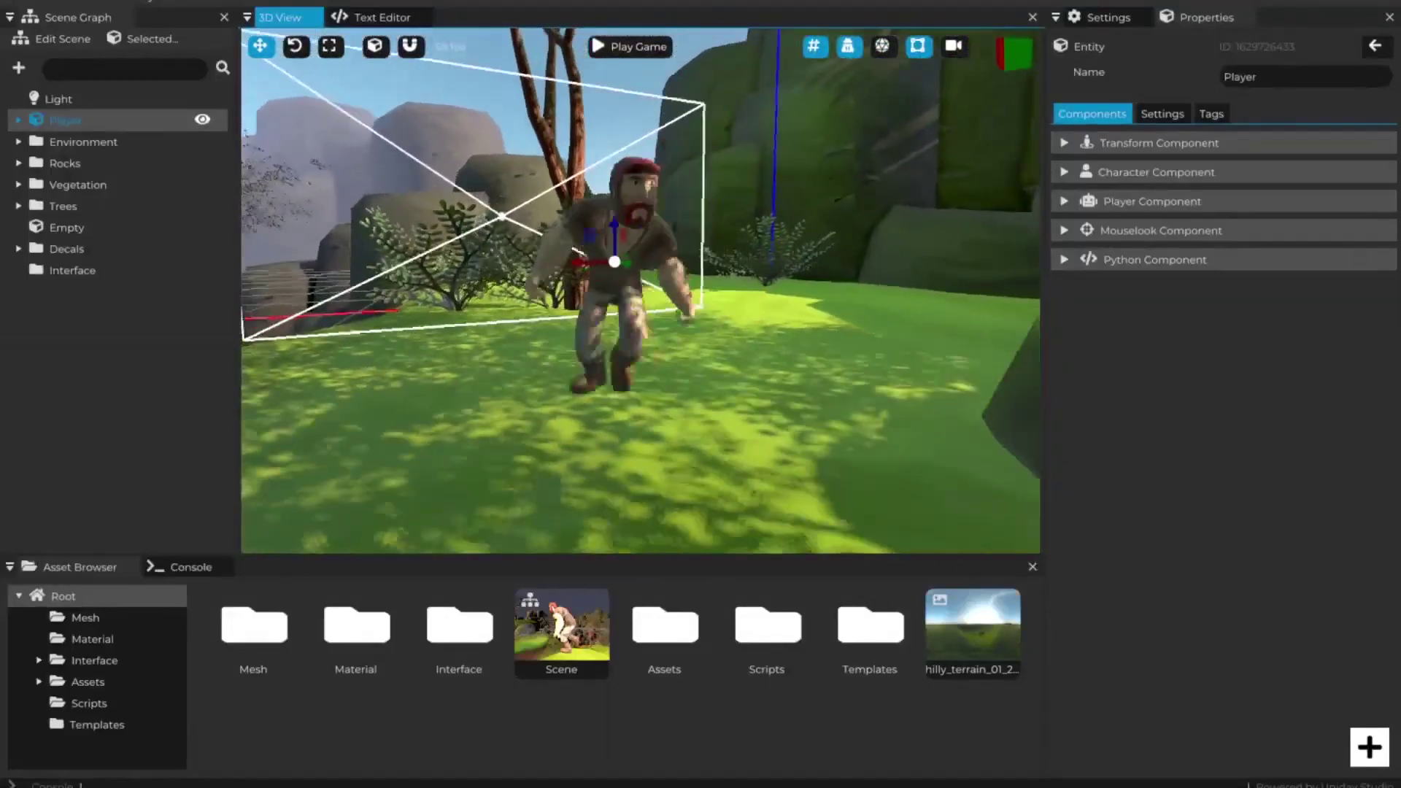
Step: Duplicate the Light entity and place the copy just above the grass beside the player character
left_click(59, 99)
scroll(631, 206, "down", 6)
middle_click_drag(630, 207, 658, 228)
key("shift+d")
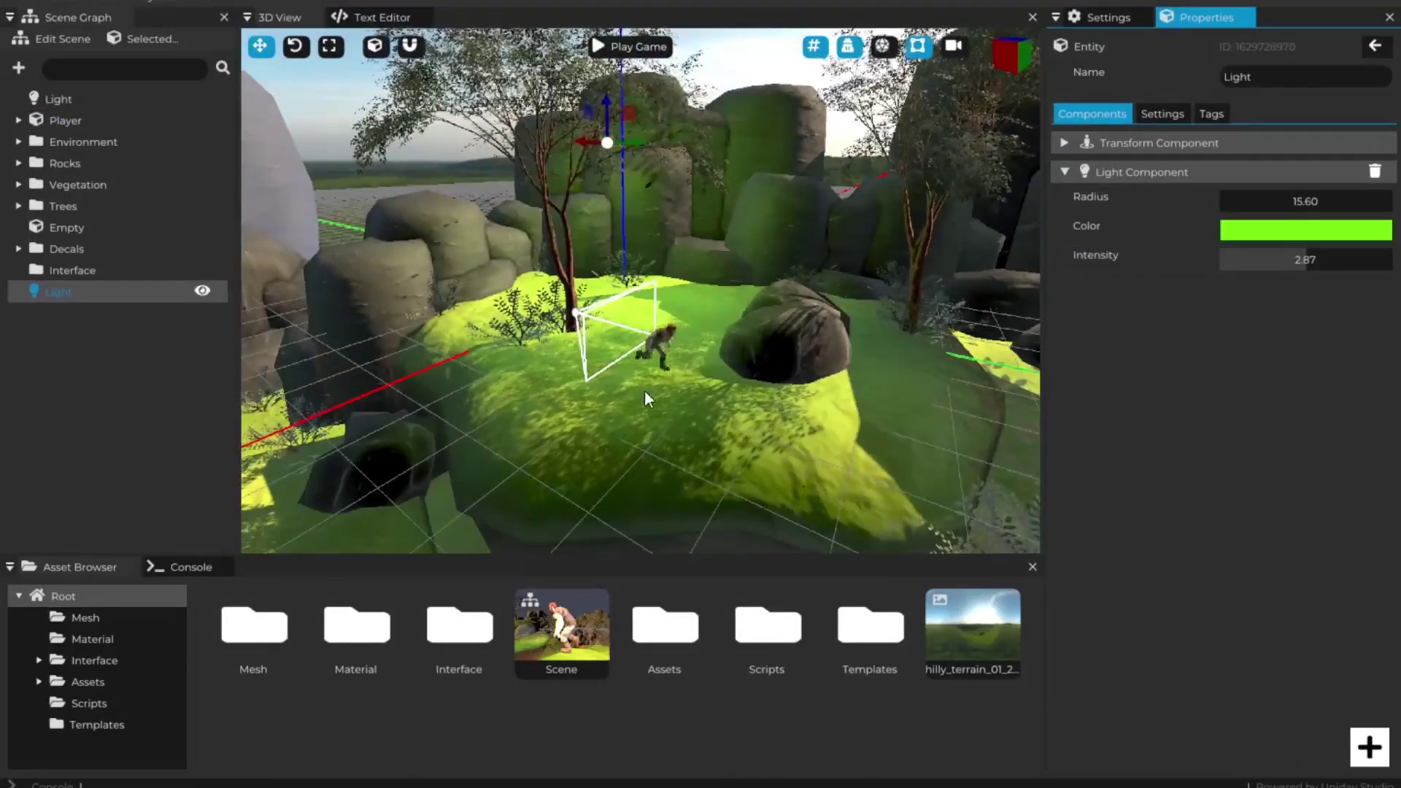
left_click(672, 386)
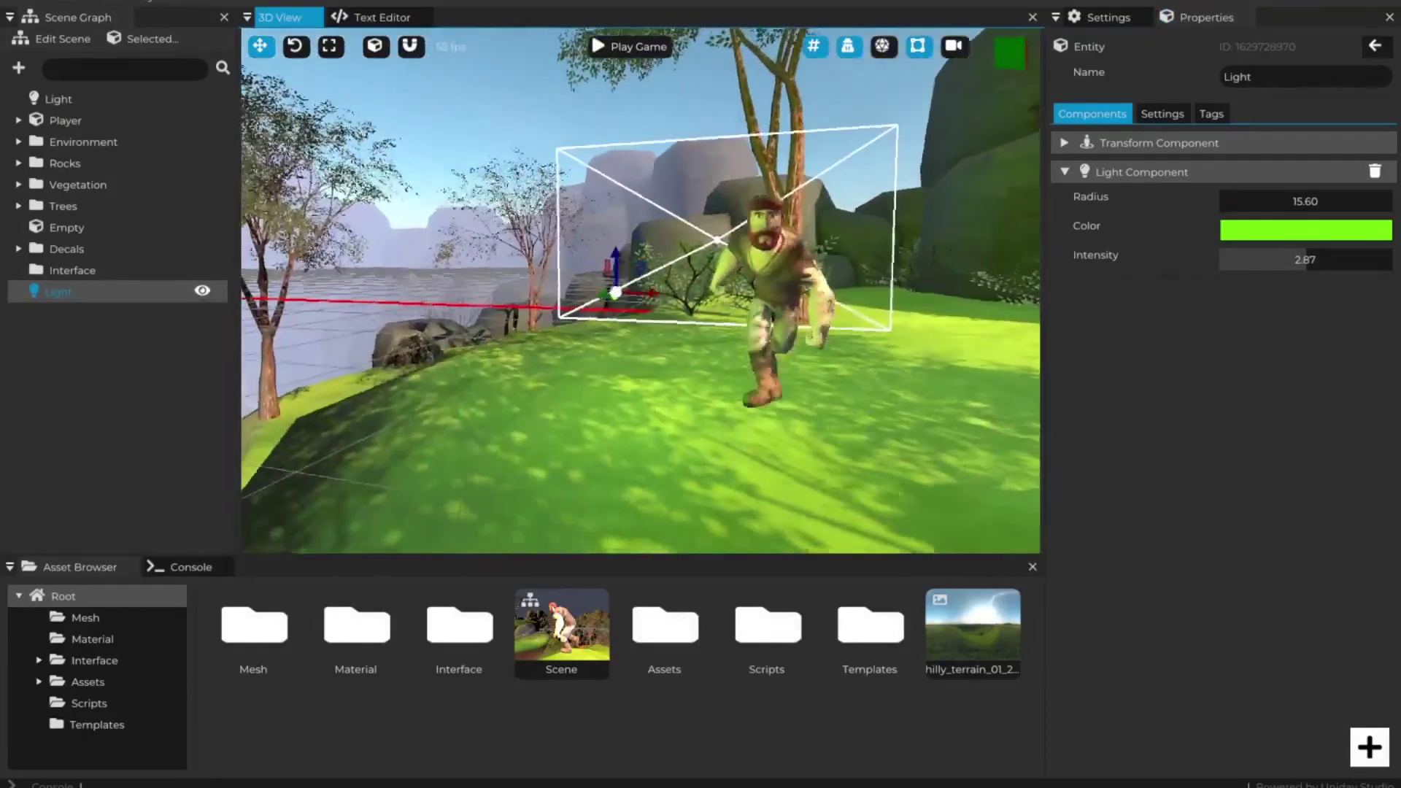
left_click_drag(611, 268, 596, 254)
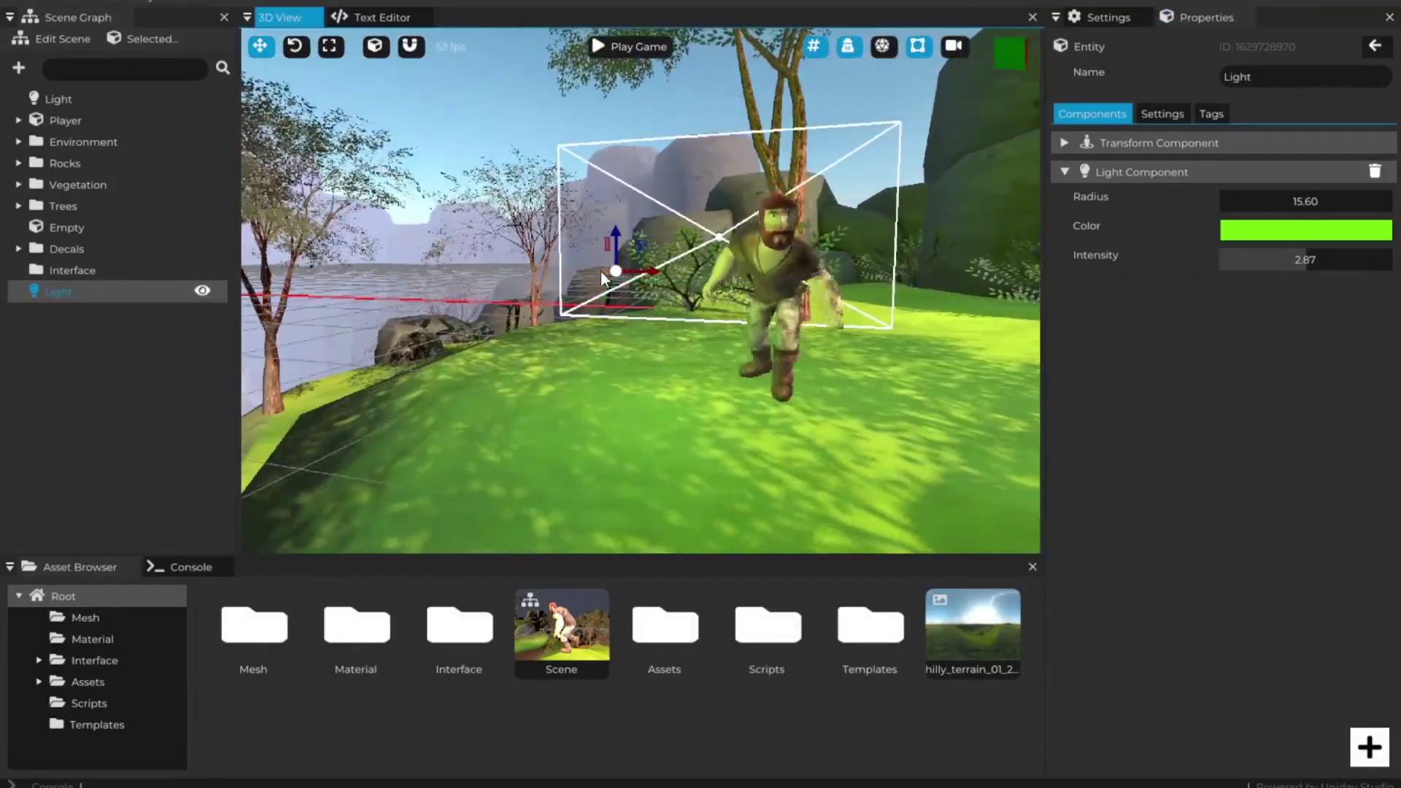
Step: Try sky blue and lime on the duplicated light, settle on golden yellow, and set its intensity to 4.35
left_click(1268, 230)
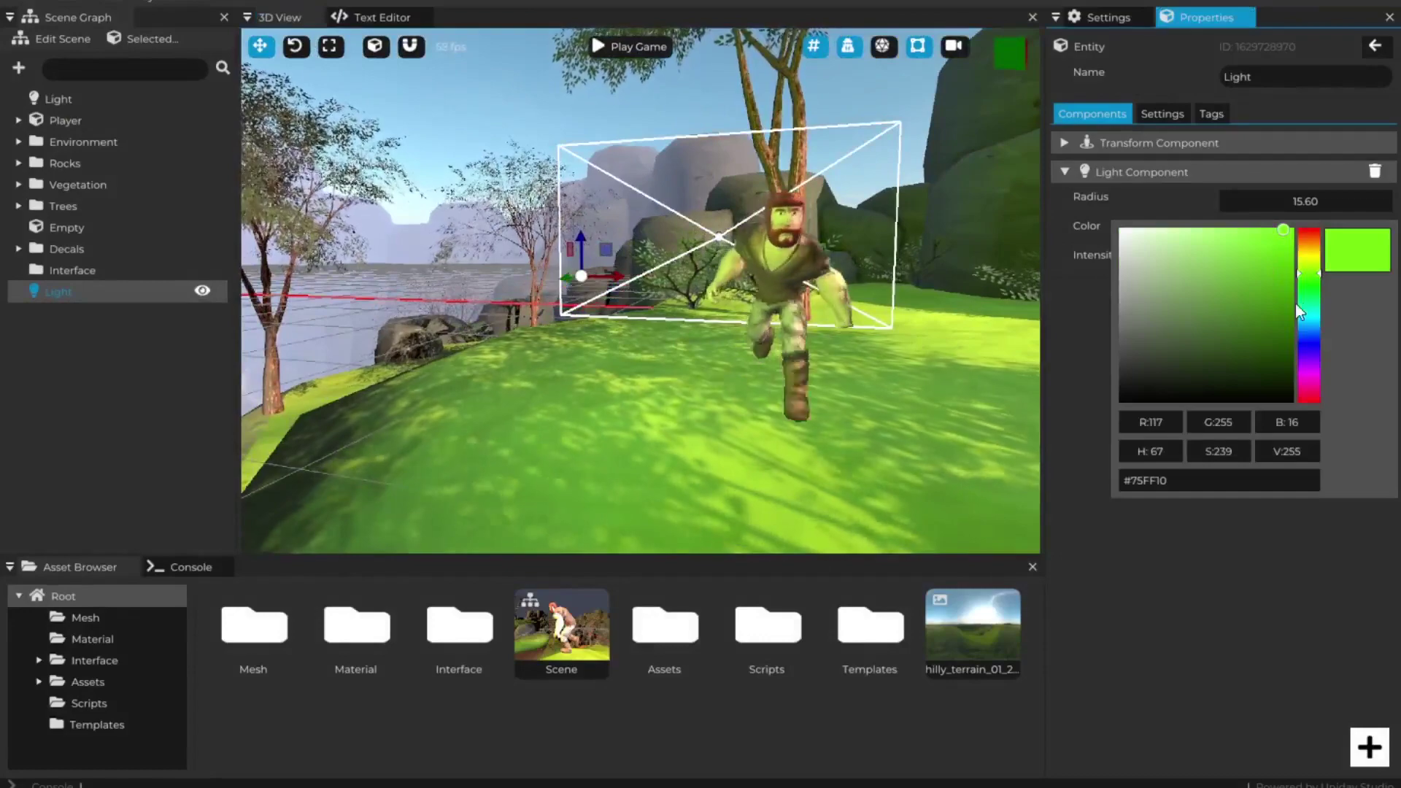
left_click_drag(1312, 312, 1311, 325)
left_click_drag(1269, 253, 1269, 228)
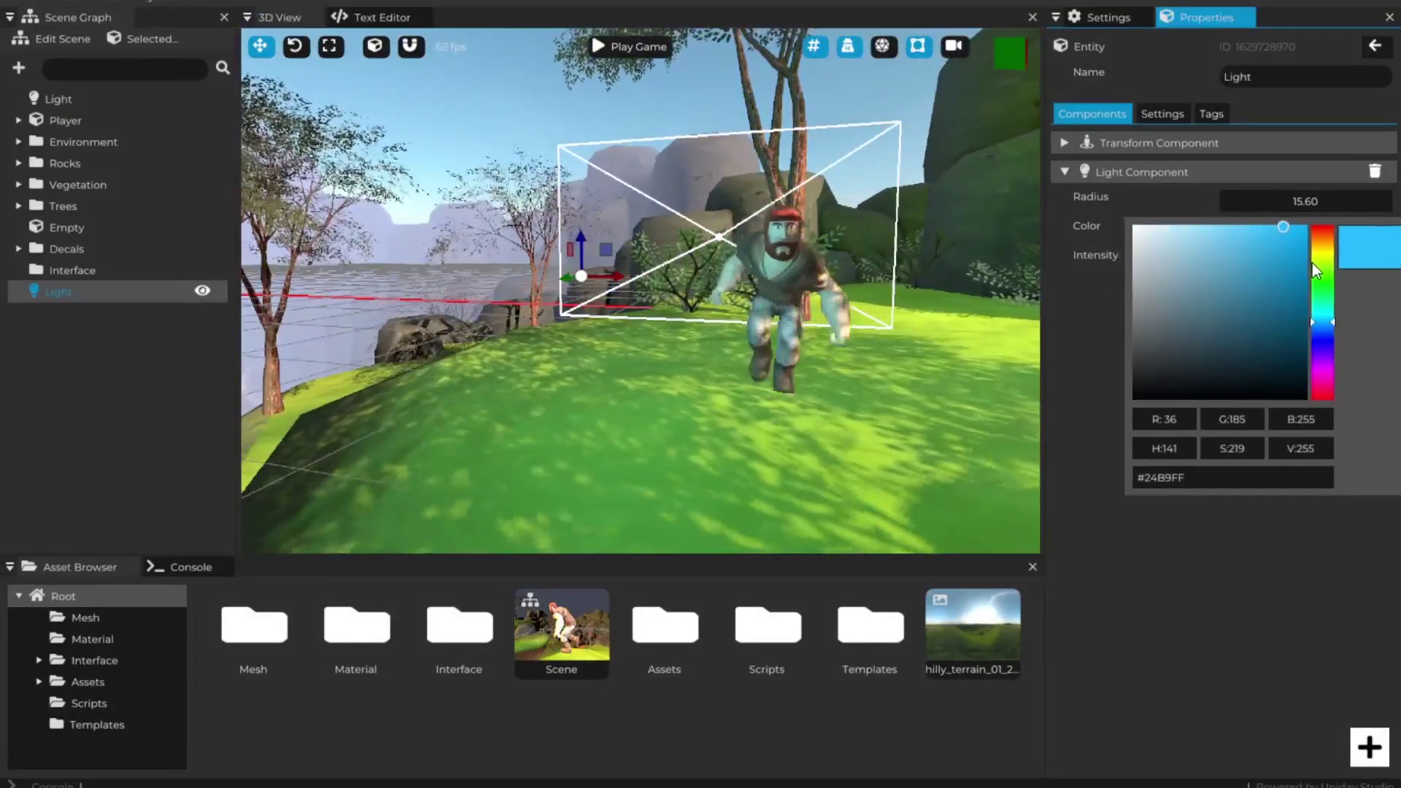
left_click(1324, 256)
left_click(1280, 255)
left_click(1299, 233)
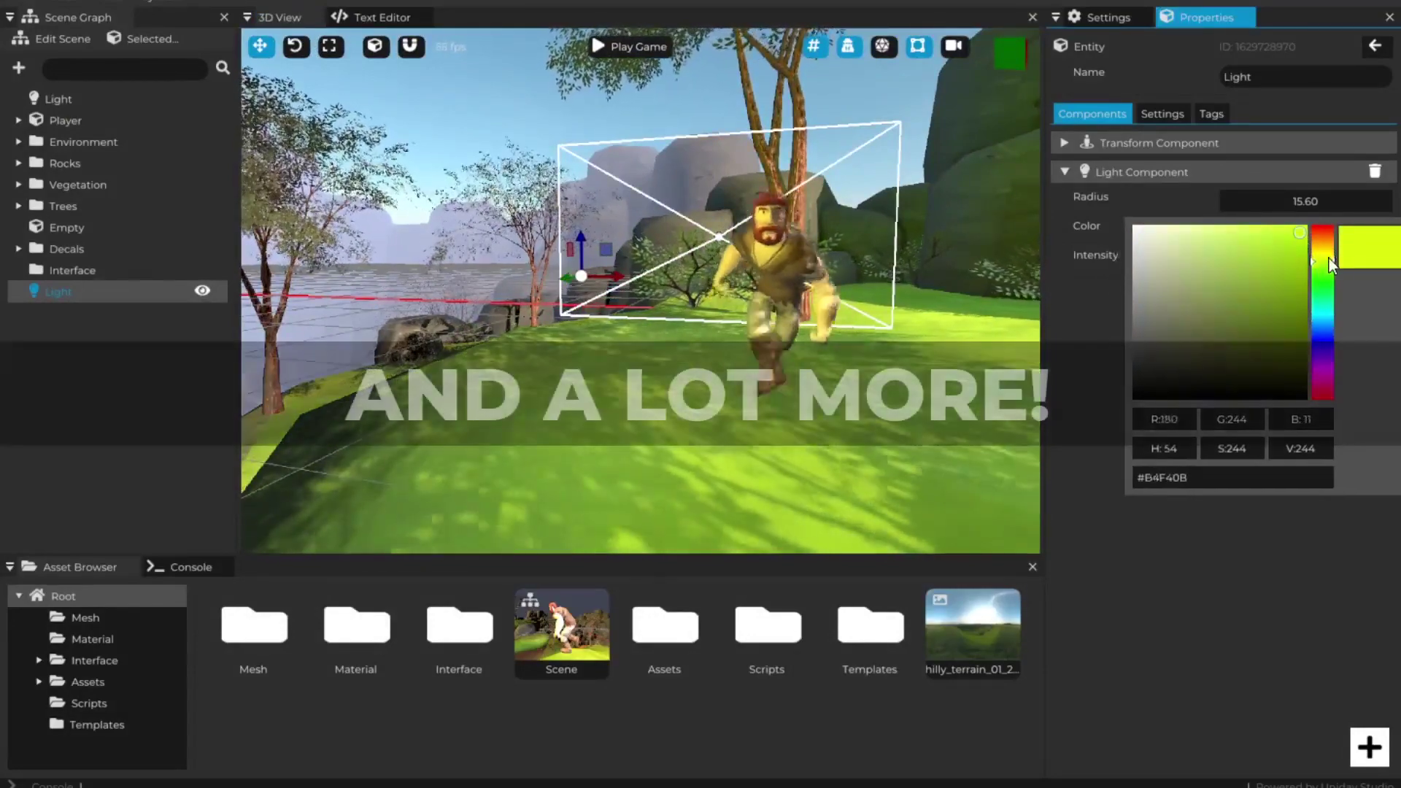
left_click_drag(1329, 258, 1346, 274)
key("Escape")
Step: Raise the duplicated light above the grass beside the character and save the project
right_click_drag(839, 321, 905, 309)
right_click_drag(518, 306, 529, 299)
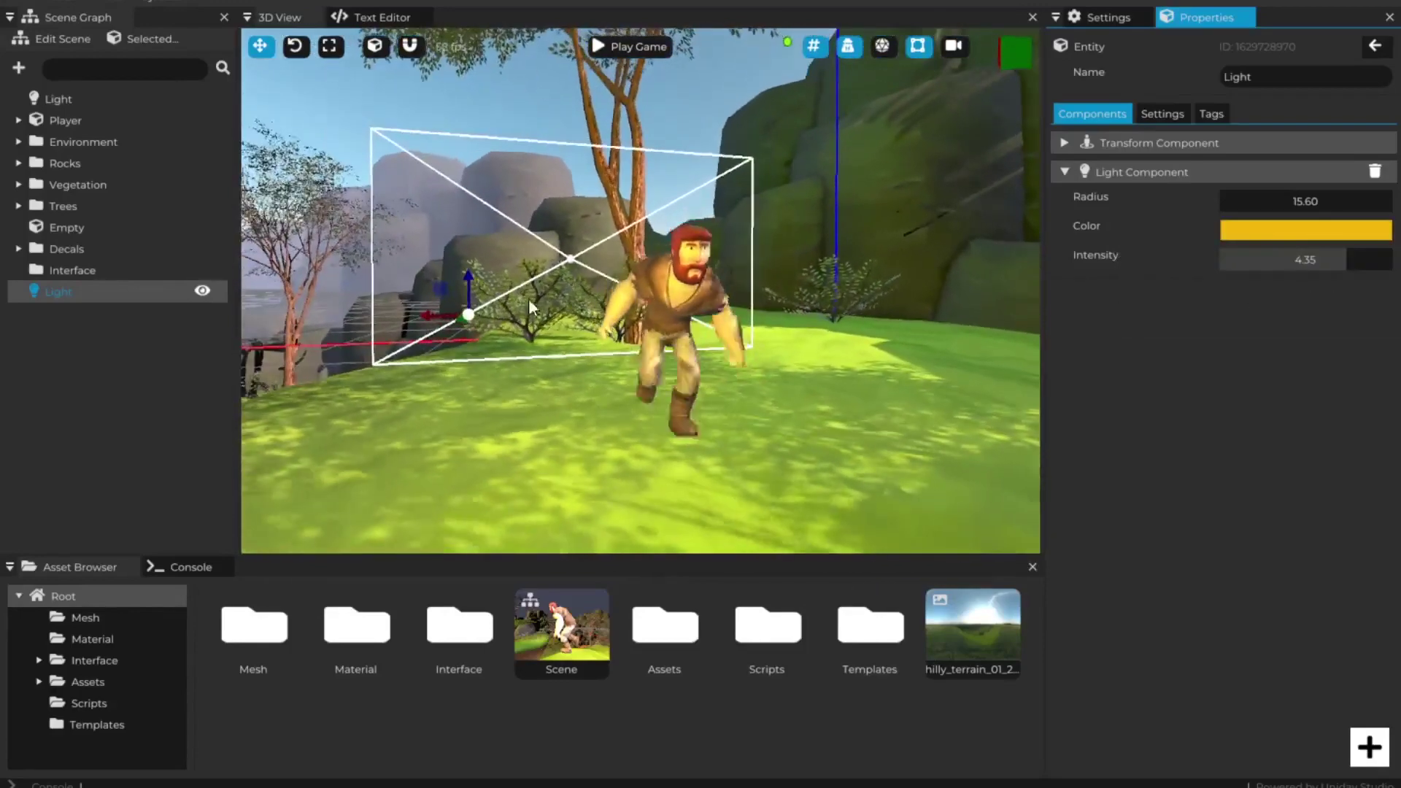
key("ctrl+s")
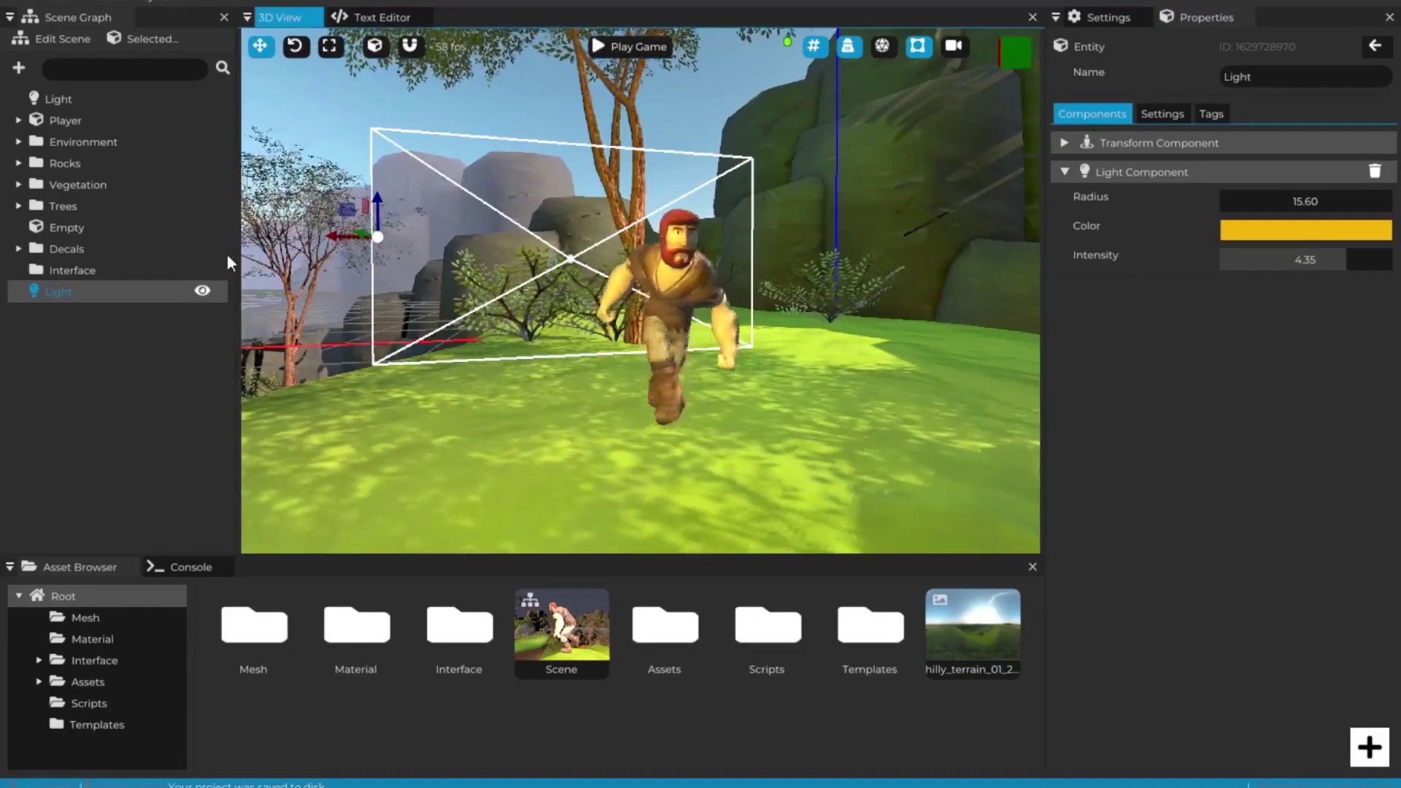
Step: Select the PlayerBody entity under Player and switch its mesh animation to Caveman-fall
left_click(19, 122)
left_click(85, 139)
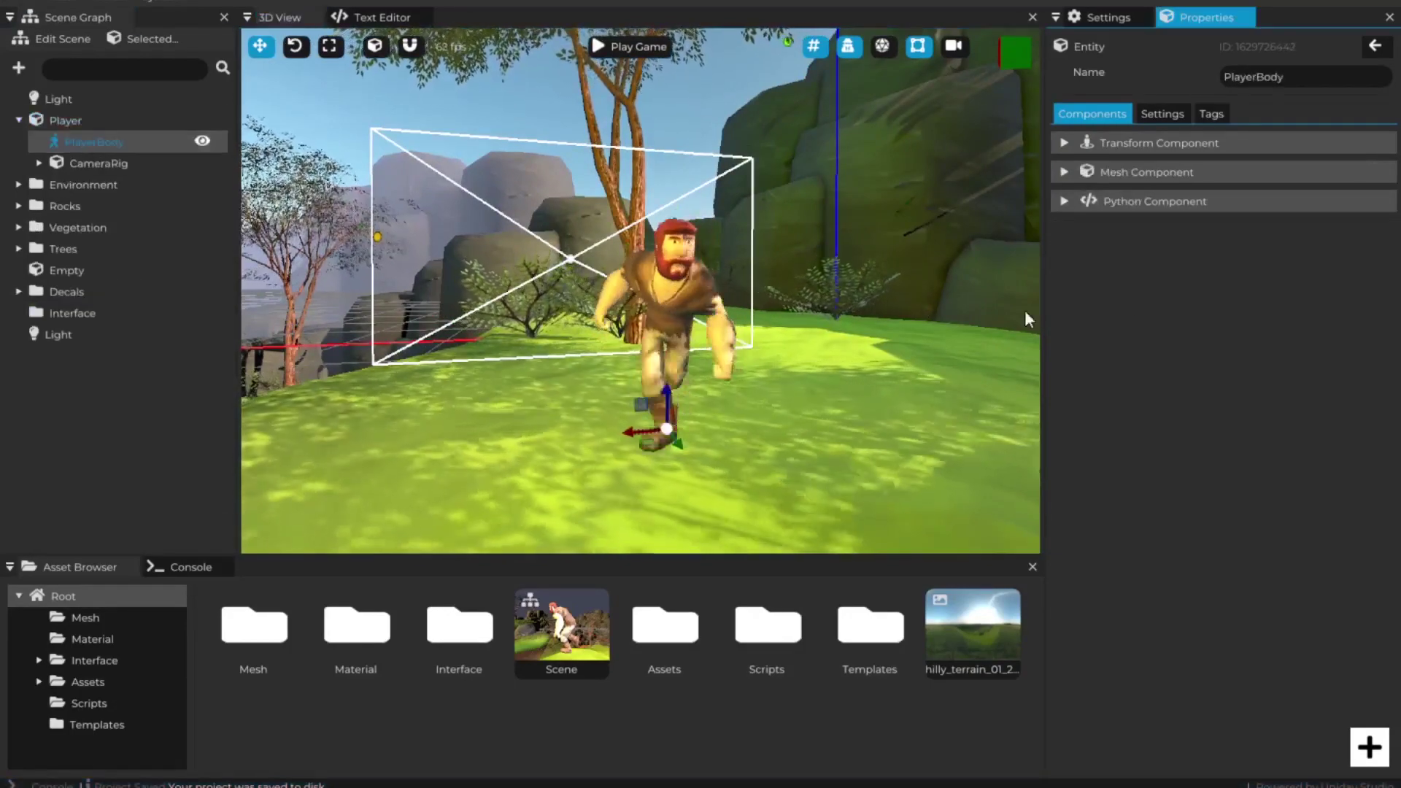
left_click(1153, 177)
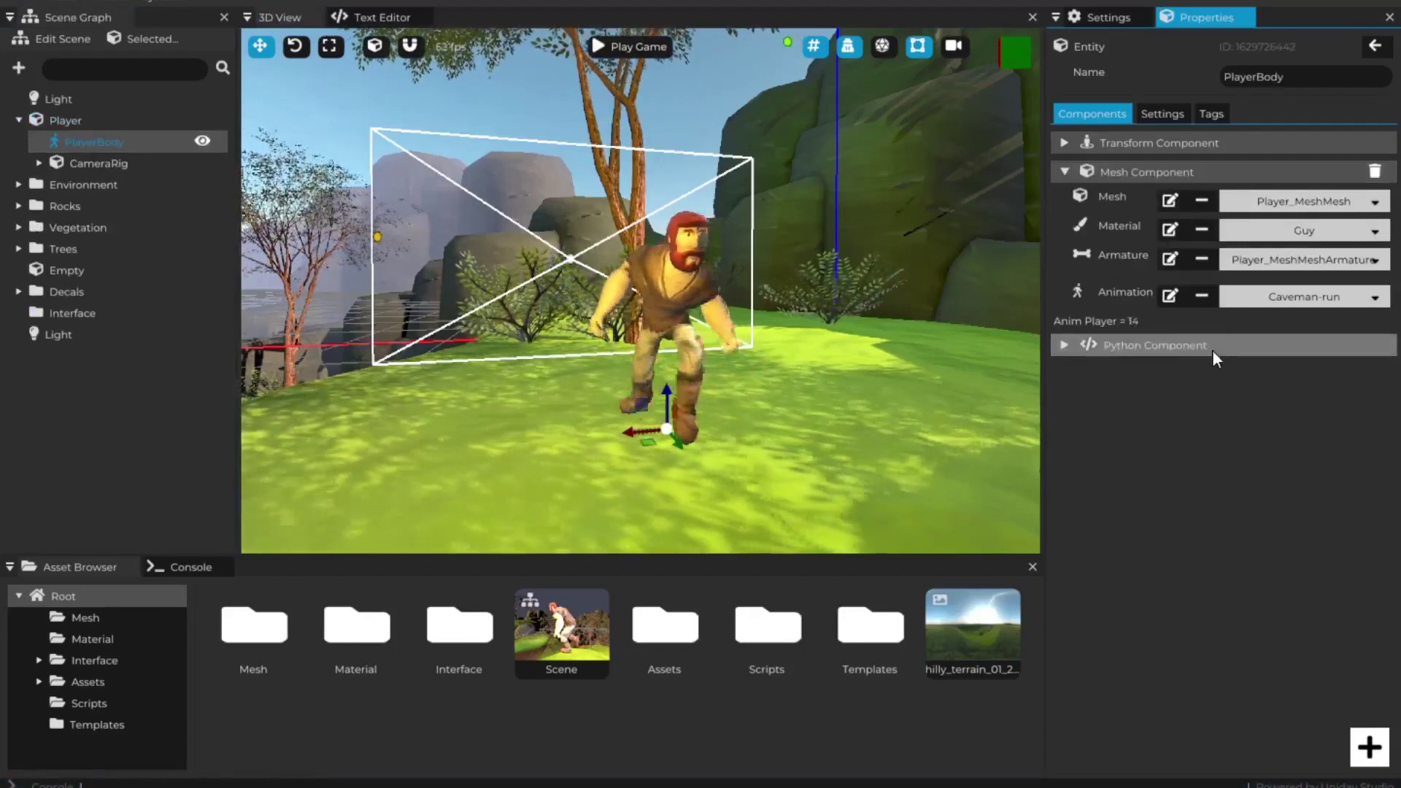
left_click(1355, 347)
left_click(1319, 291)
left_click(1346, 305)
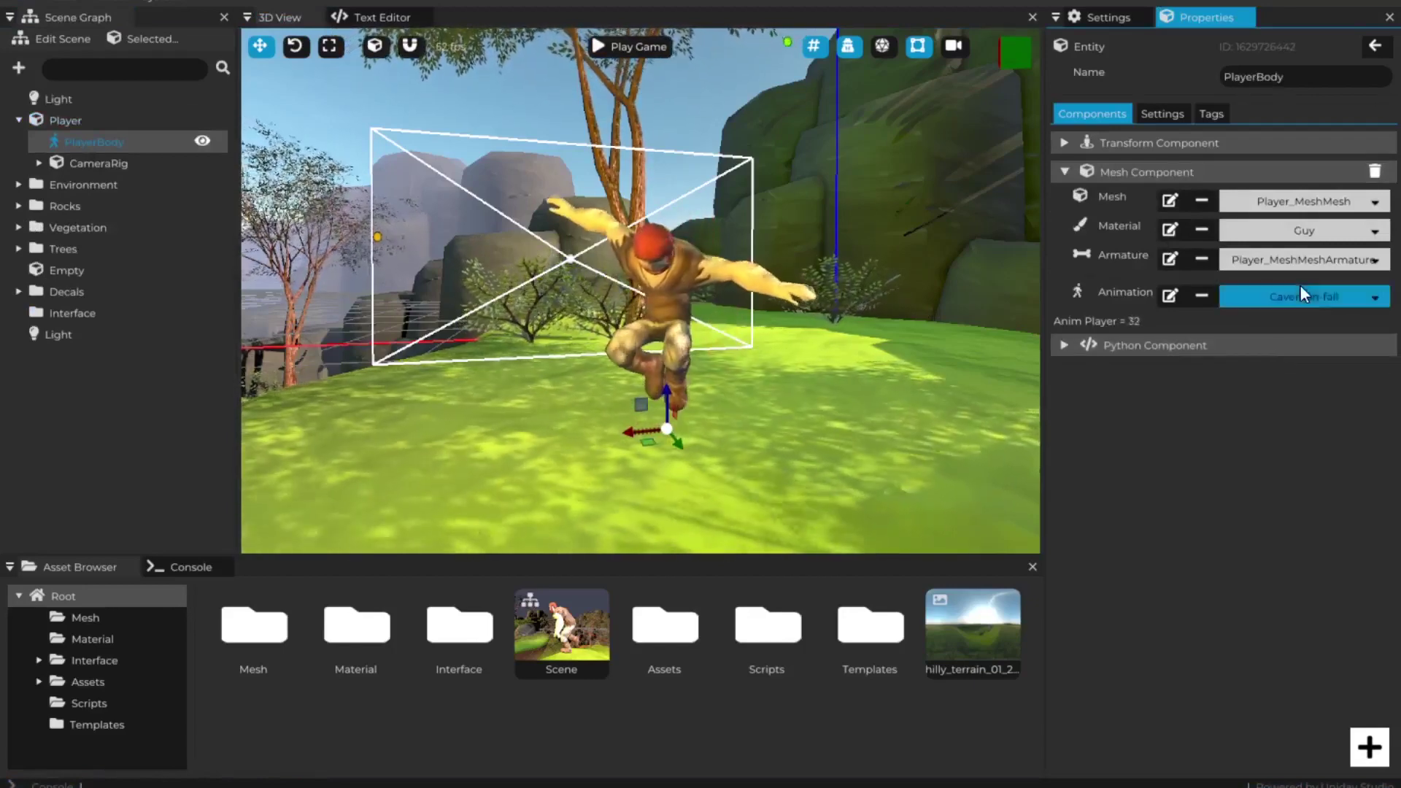
Step: Preview the Caveman-idle animation on PlayerBody, and set its animation to Caveman-walk
left_click(1301, 295)
left_click(1326, 321)
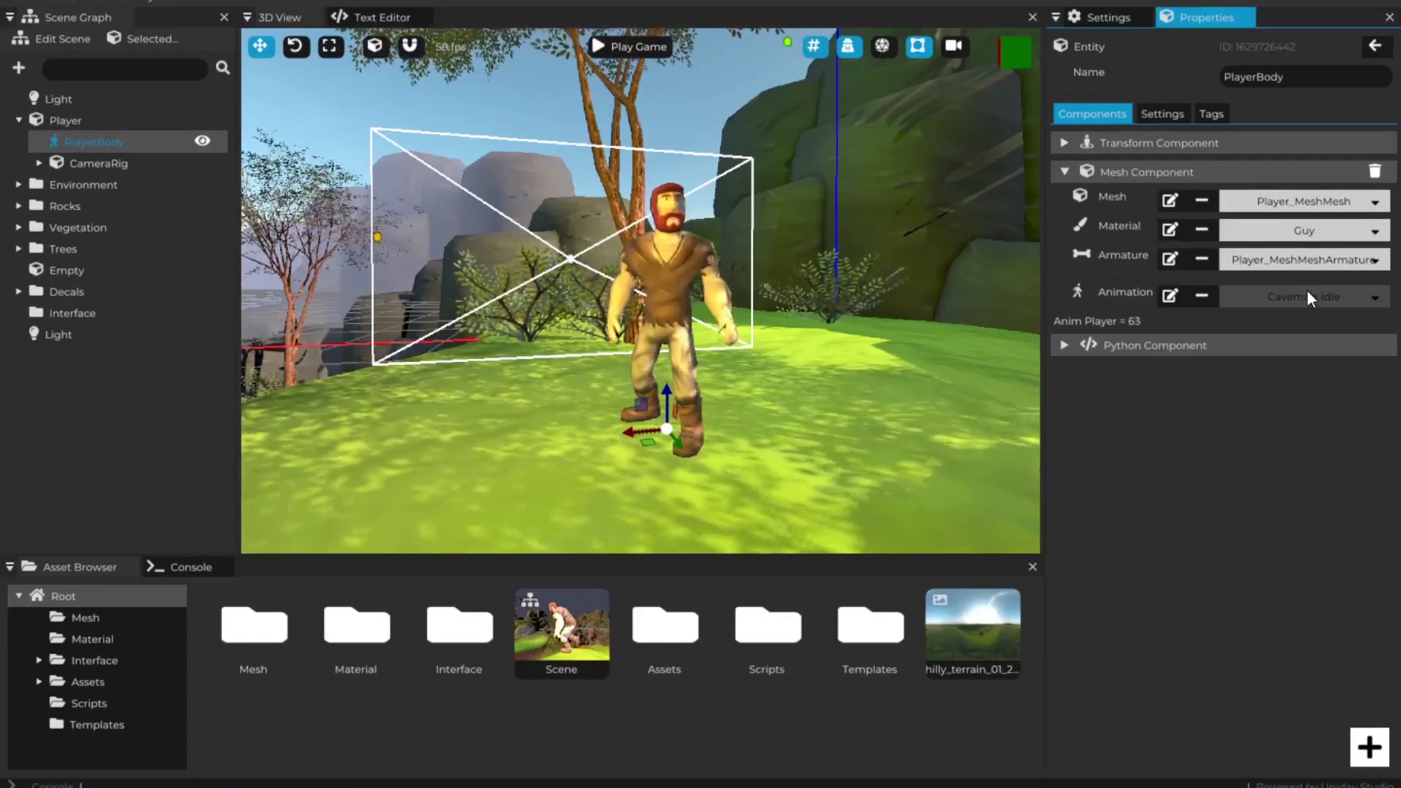
left_click(1307, 292)
left_click(1342, 362)
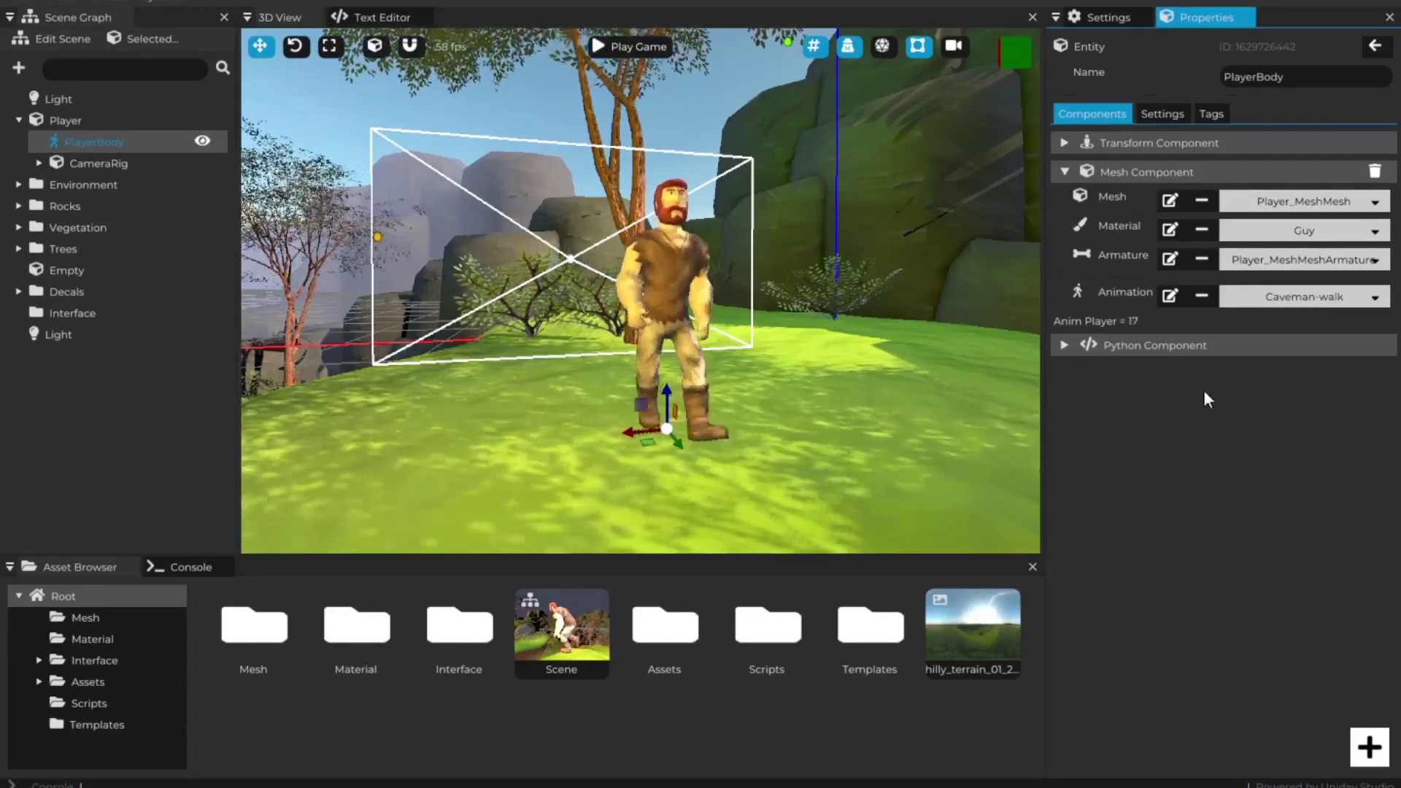
mouse_move(643, 306)
middle_mouse_down()
mouse_move(686, 314)
mouse_move(584, 354)
mouse_move(504, 361)
mouse_move(671, 335)
mouse_move(569, 324)
mouse_move(621, 317)
middle_mouse_up()
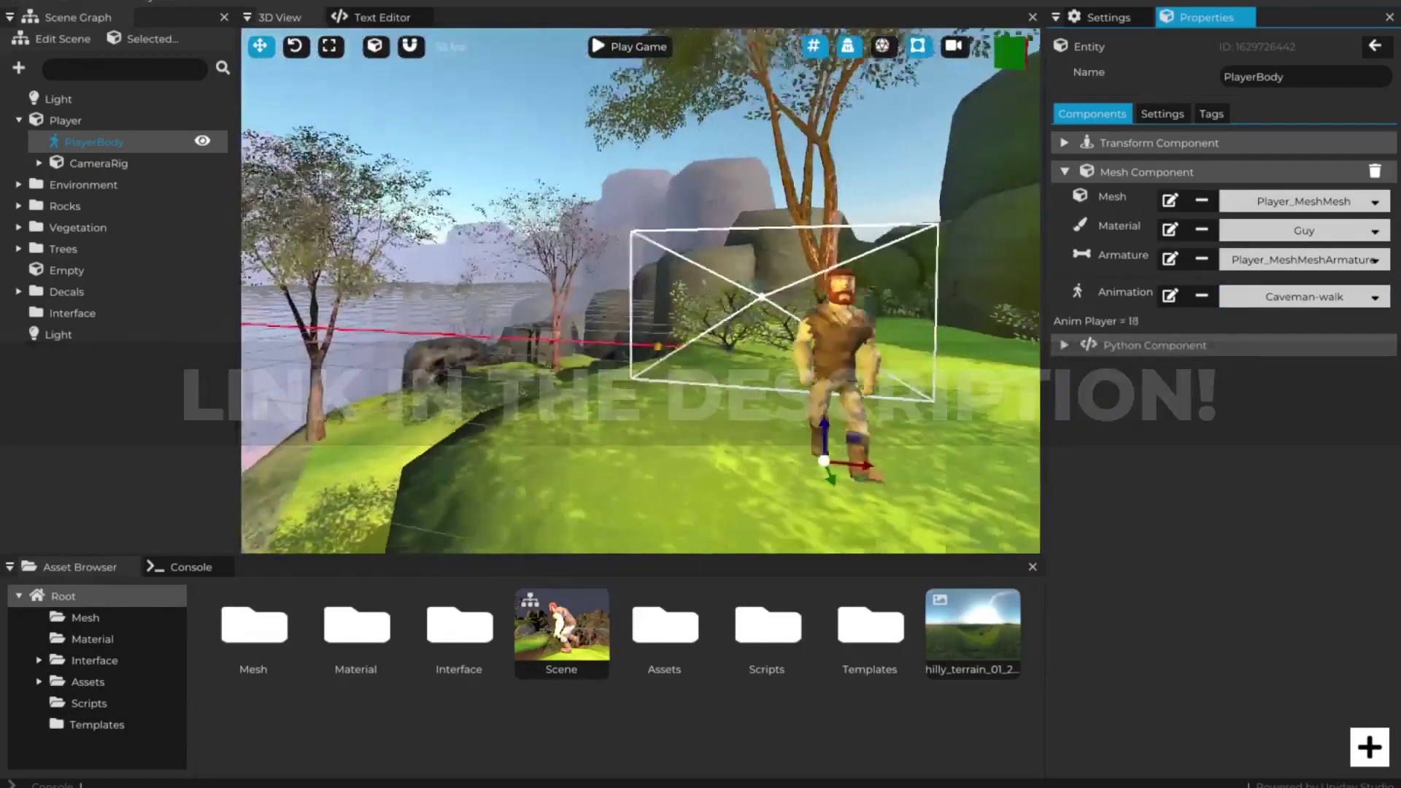